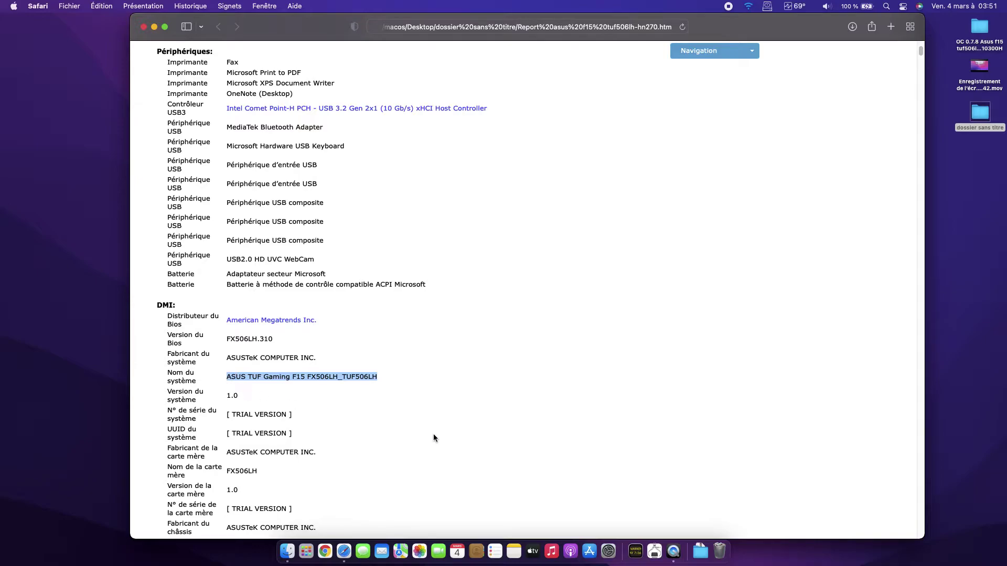
# - Search the hardware report for "i2c", go to the "Périphérique I2C HID" entry and highlight its driver properties through the hardware ID
pyautogui.scroll(-3, 437, 435)
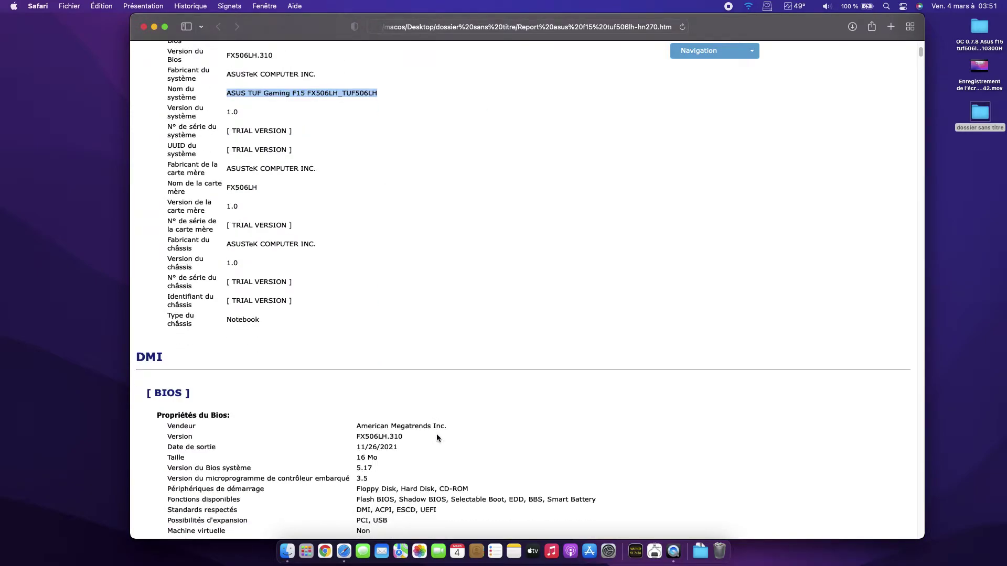
pyautogui.scroll(-8, 431, 387)
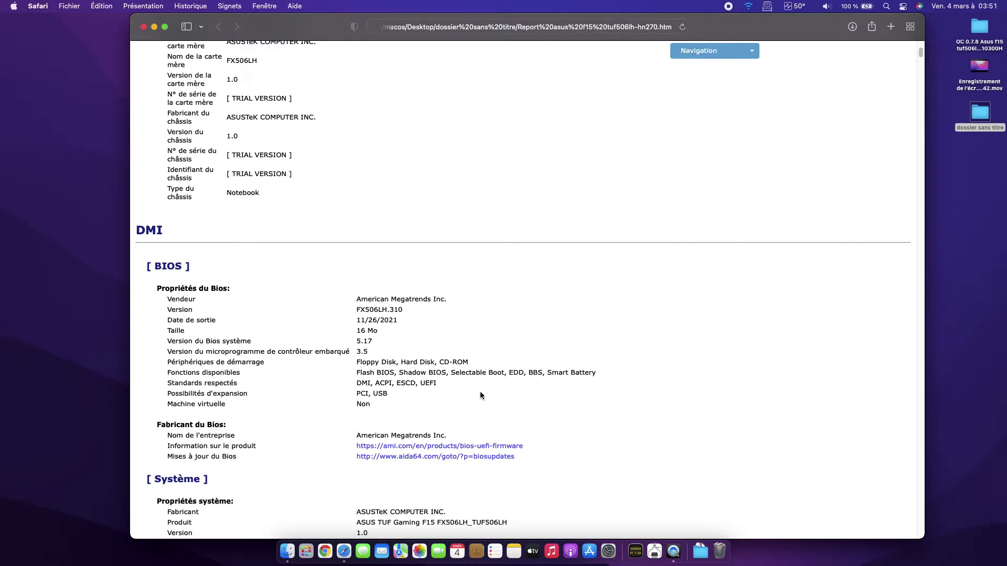
pyautogui.scroll(-20, 443, 390)
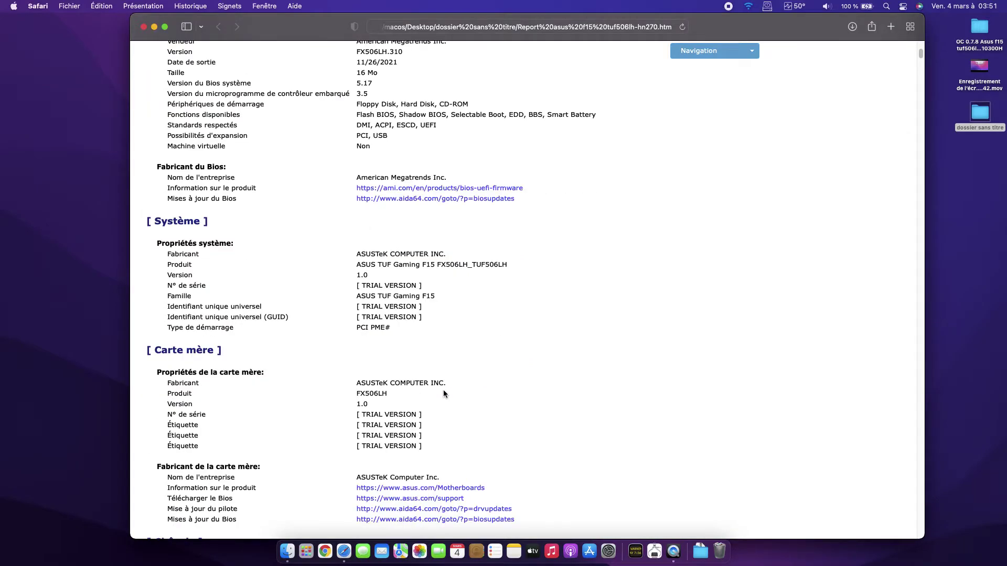
pyautogui.scroll(-20, 444, 394)
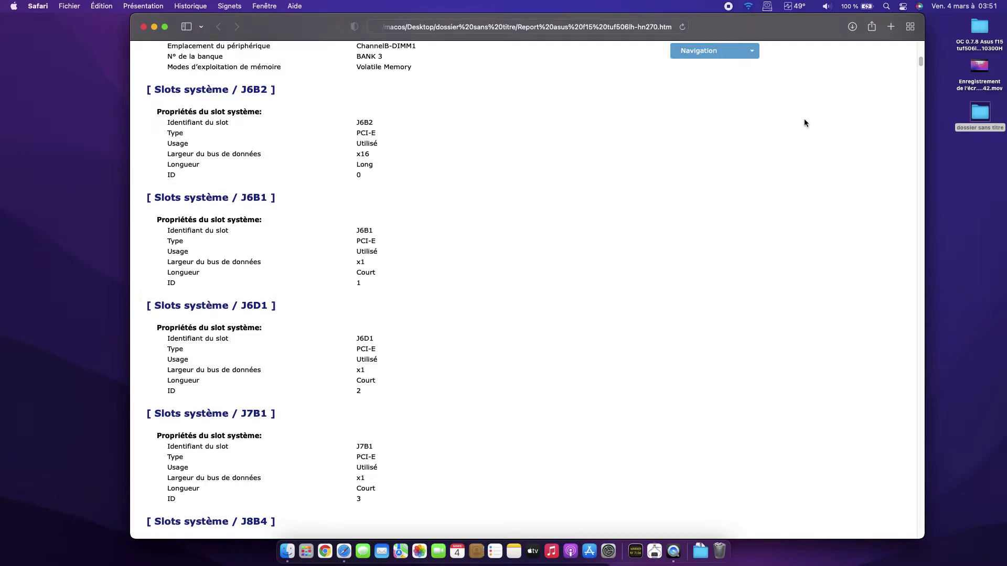
pyautogui.press('super+f')
pyautogui.write('i2c')
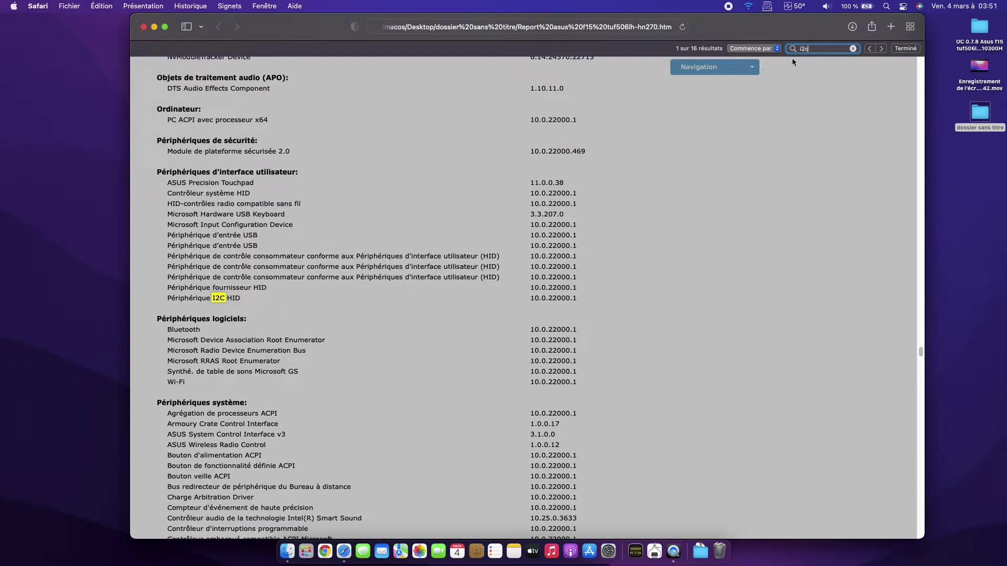
pyautogui.click(881, 48)
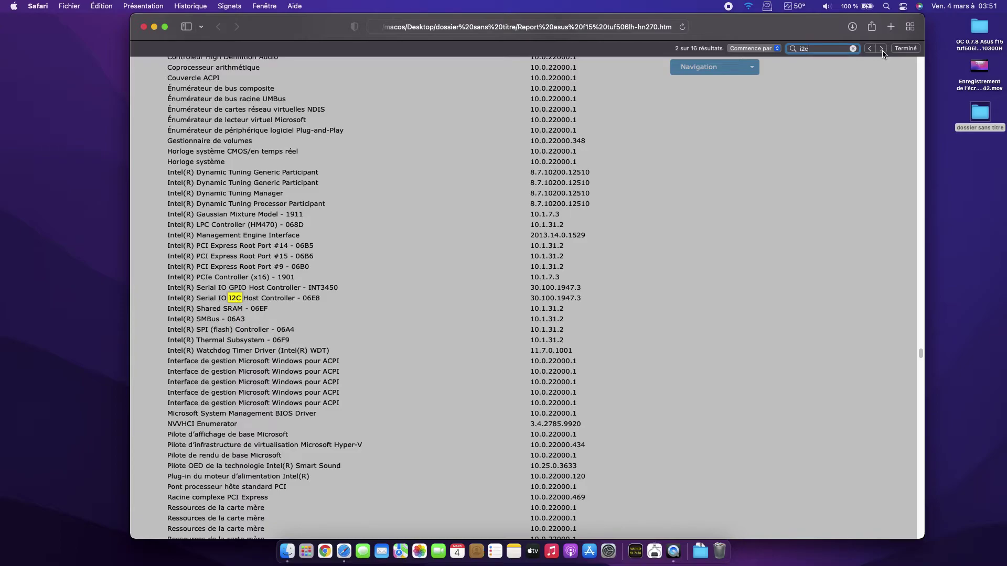
pyautogui.click(882, 49)
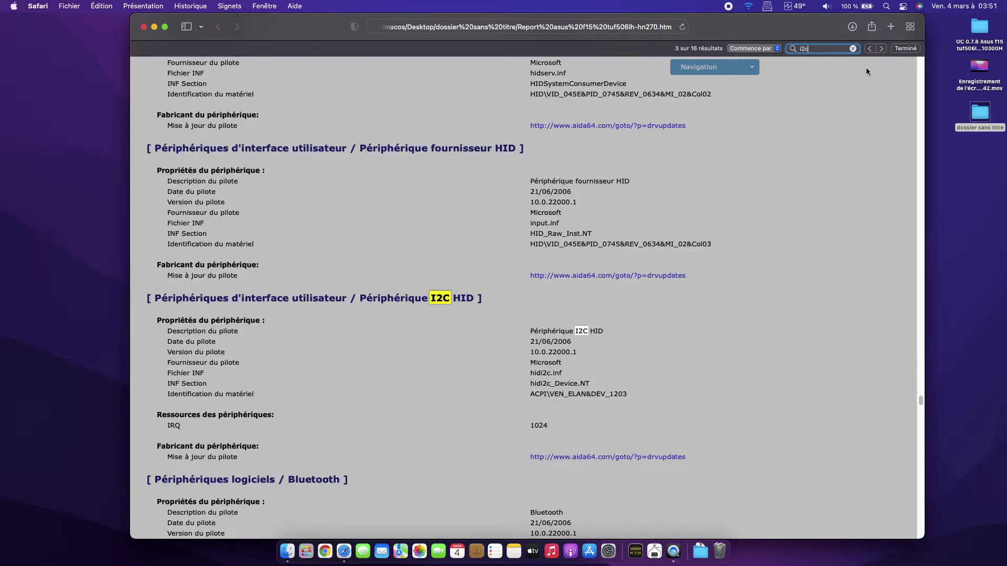
pyautogui.click(540, 400)
pyautogui.moveTo(627, 396); pyautogui.dragTo(152, 298)
# - Examine the device entries following the I2C HID touchpad, from the software devices through the system devices and their IRQ resources
pyautogui.scroll(-10, 725, 428)
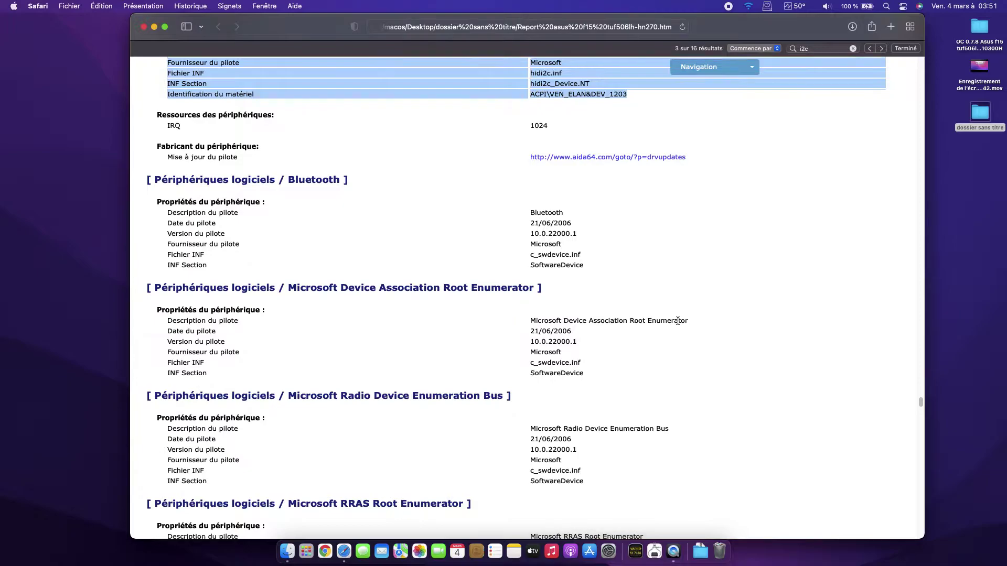
pyautogui.scroll(-12, 678, 320)
pyautogui.scroll(-15, 678, 321)
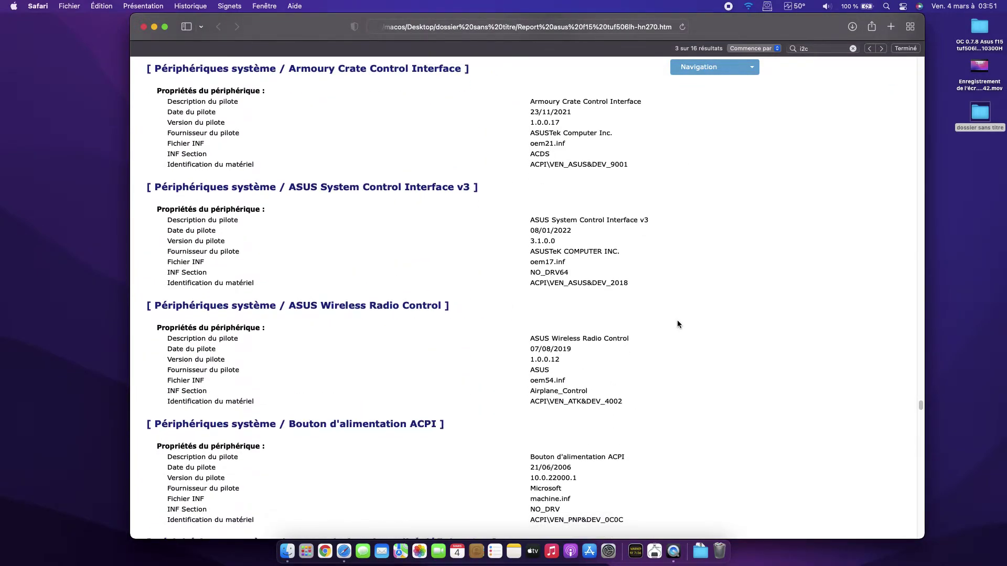
pyautogui.scroll(-8, 678, 322)
pyautogui.scroll(-6, 677, 323)
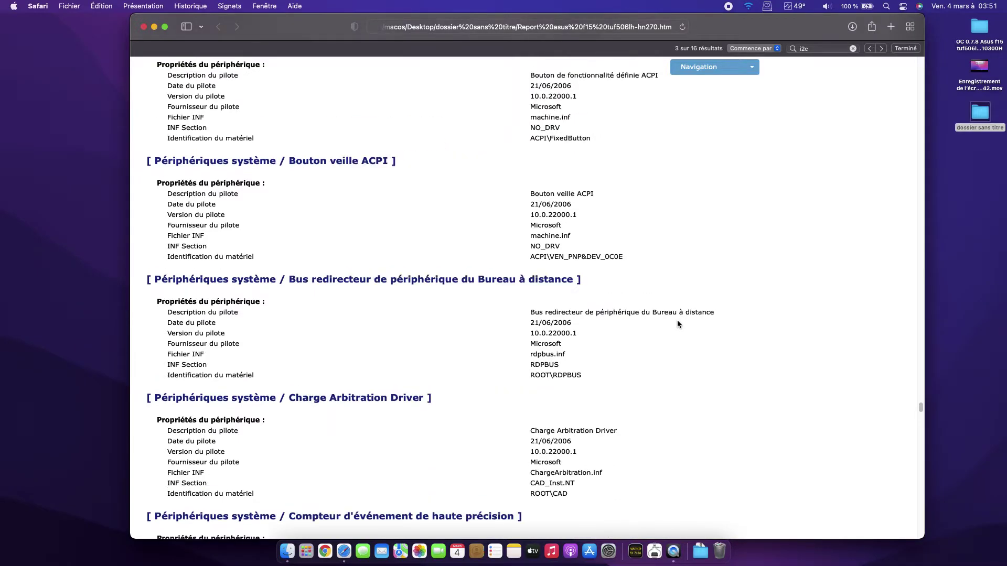
pyautogui.scroll(-15, 677, 324)
pyautogui.scroll(-20, 677, 324)
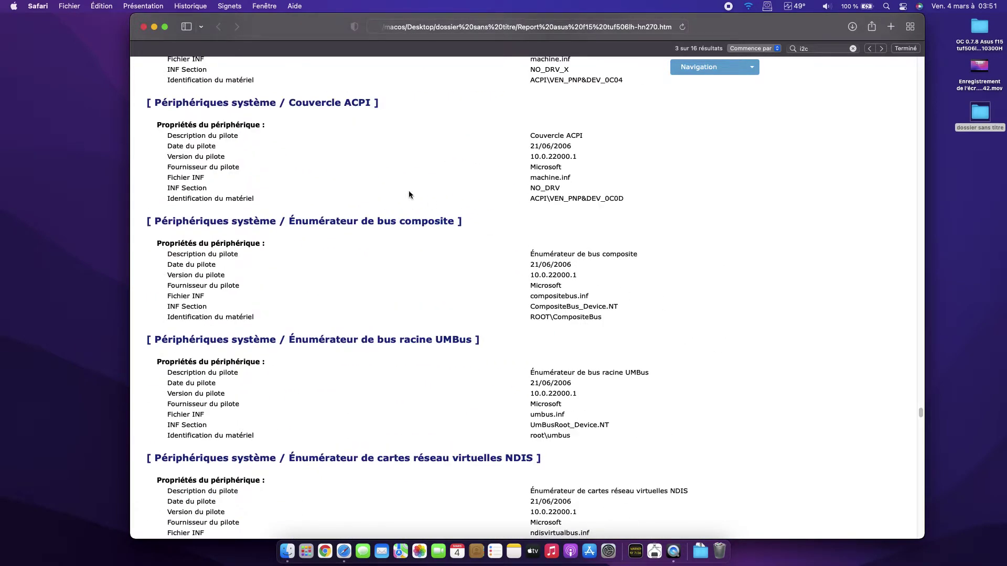
pyautogui.scroll(-19, 544, 204)
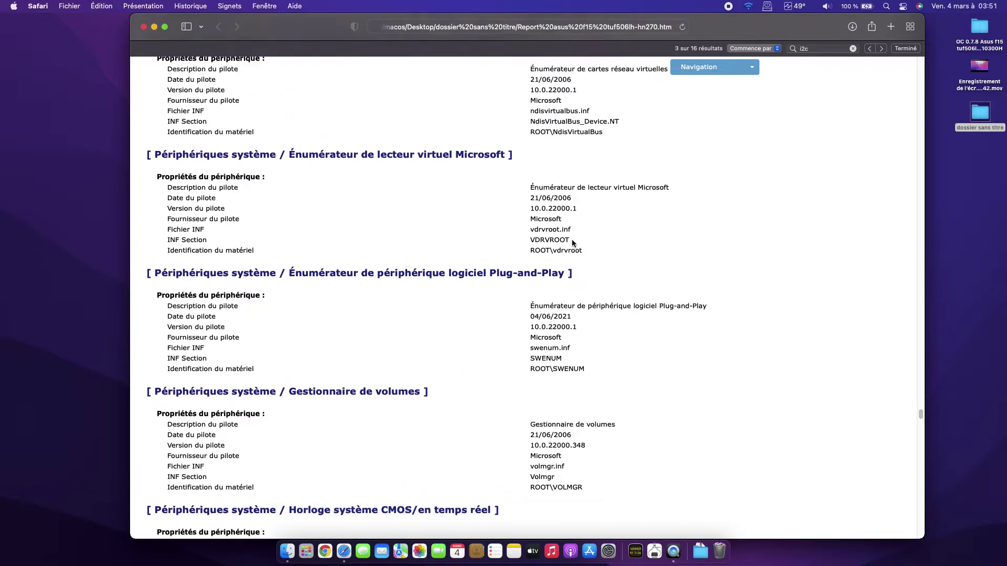
pyautogui.scroll(-20, 572, 243)
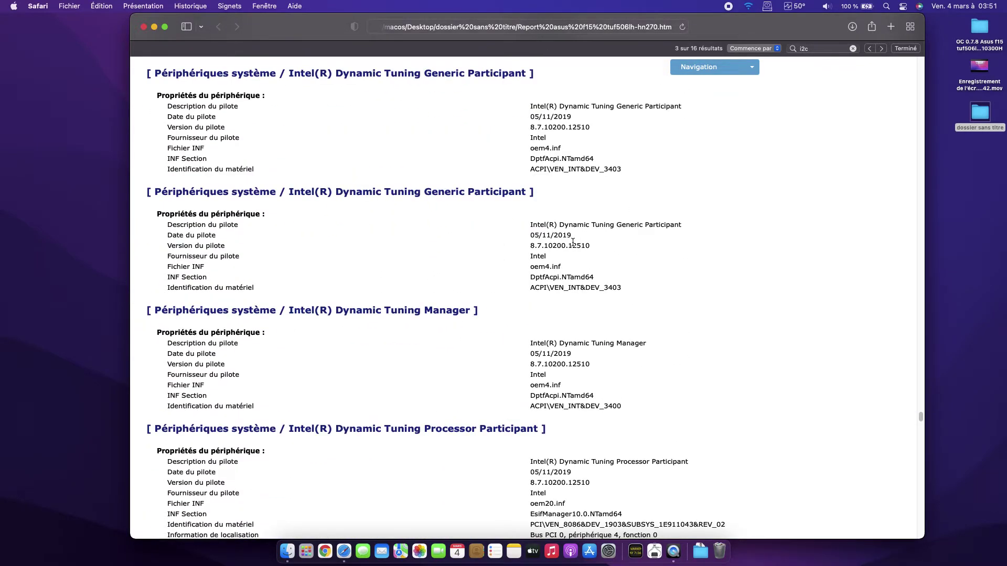
pyautogui.scroll(-14, 573, 245)
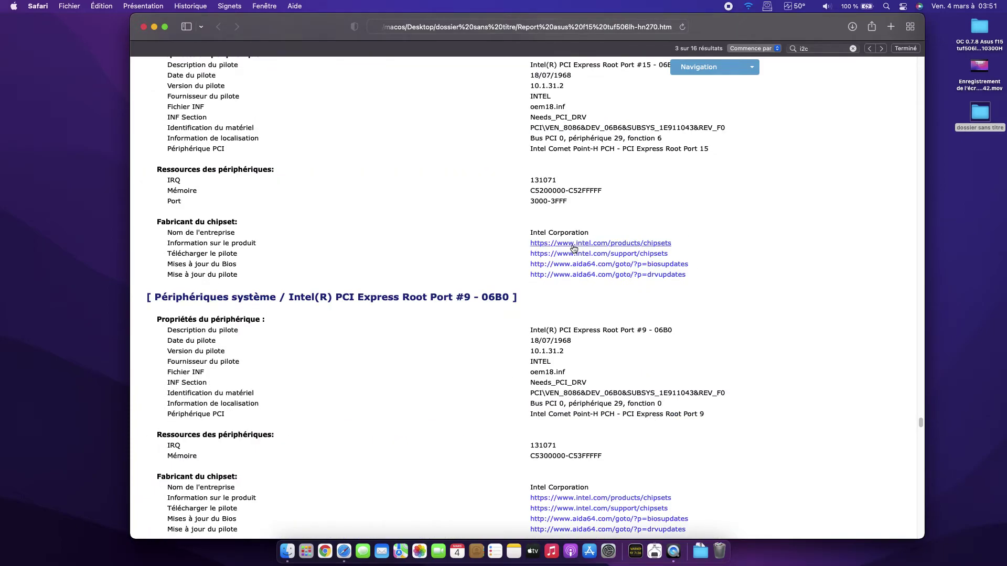
pyautogui.scroll(-20, 574, 248)
pyautogui.scroll(-20, 573, 249)
pyautogui.scroll(-20, 573, 246)
pyautogui.scroll(-20, 573, 248)
pyautogui.scroll(-20, 570, 251)
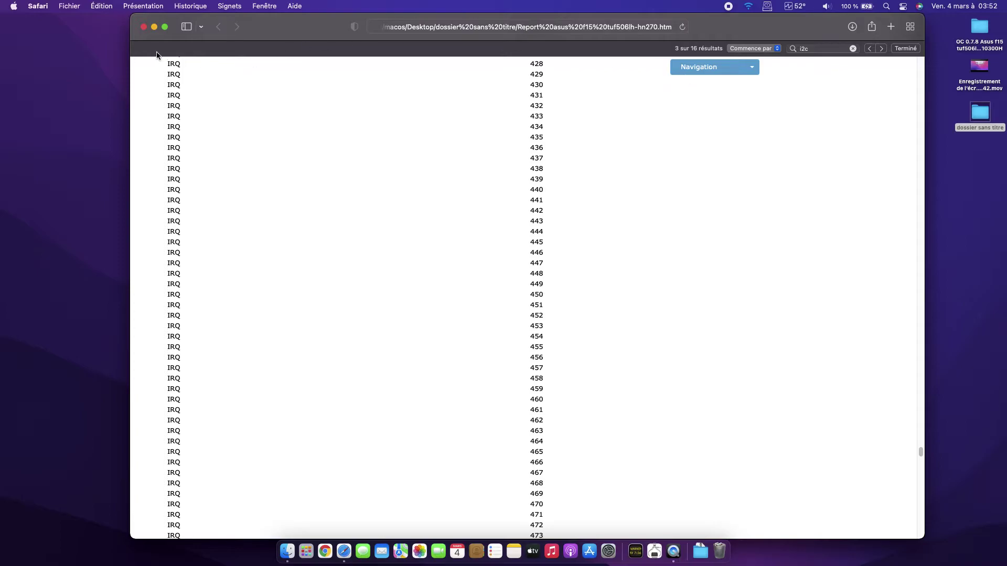
# - Close the hardware report and the "dossier sans titre" folder window
pyautogui.click(143, 27)
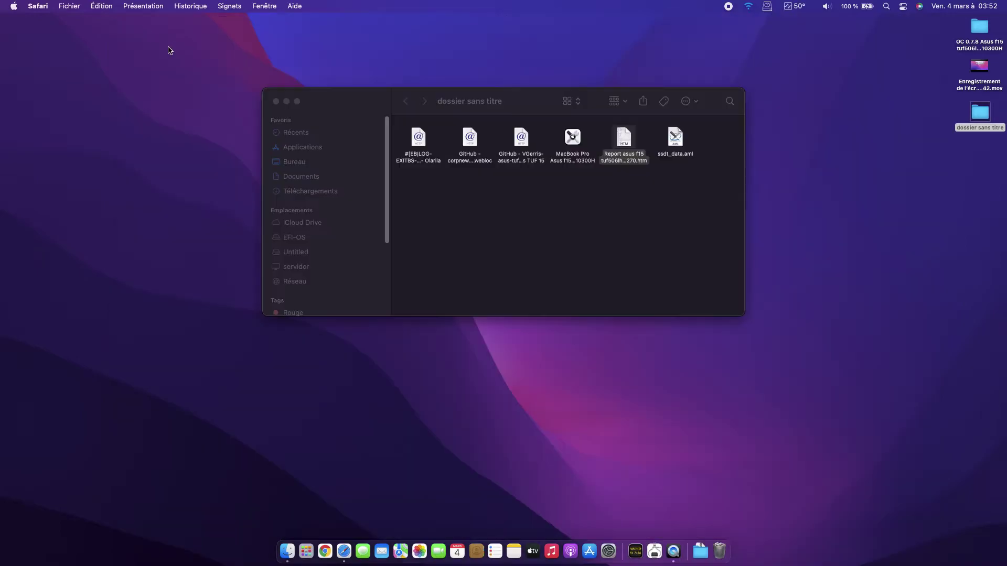
pyautogui.click(645, 227)
pyautogui.click(272, 101)
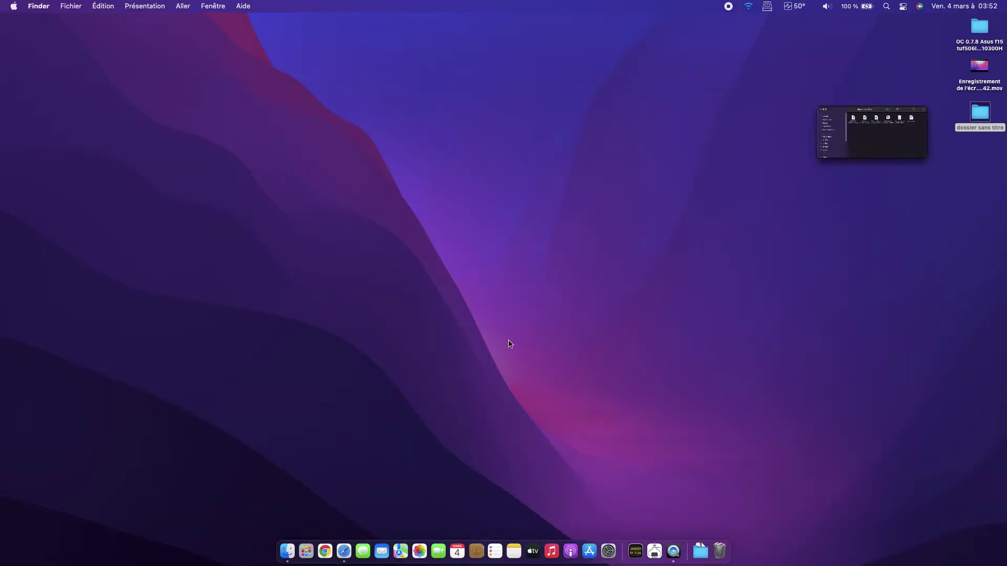
# - Open Préférences Système, check the battery's power source and charge status, and move the preferences window slightly higher
pyautogui.click(609, 548)
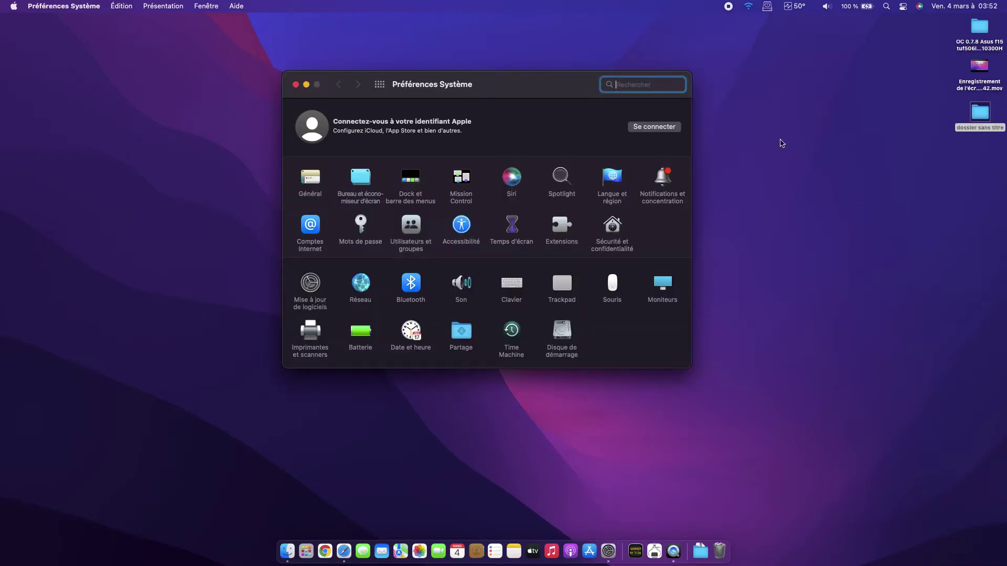
pyautogui.click(867, 6)
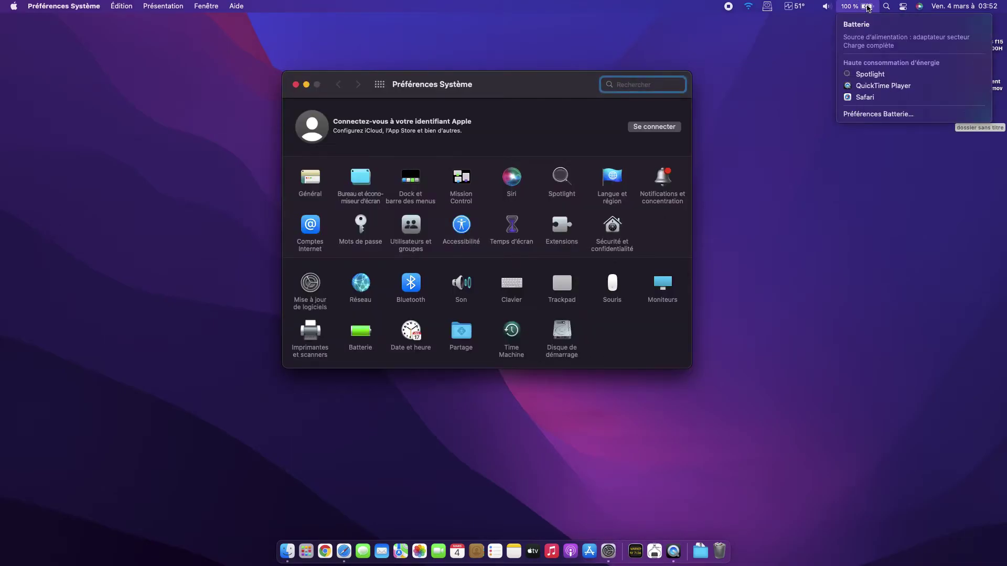
pyautogui.click(867, 7)
pyautogui.moveTo(527, 92); pyautogui.dragTo(516, 67)
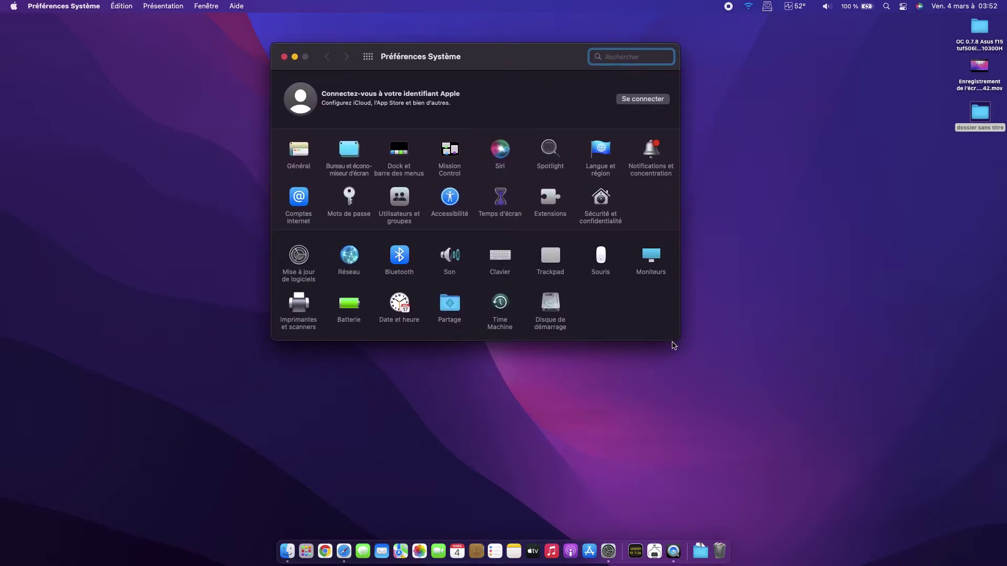
# - Open the Moniteurs settings, test the brightness control by lowering and raising it, and raise the sound volume
pyautogui.click(647, 258)
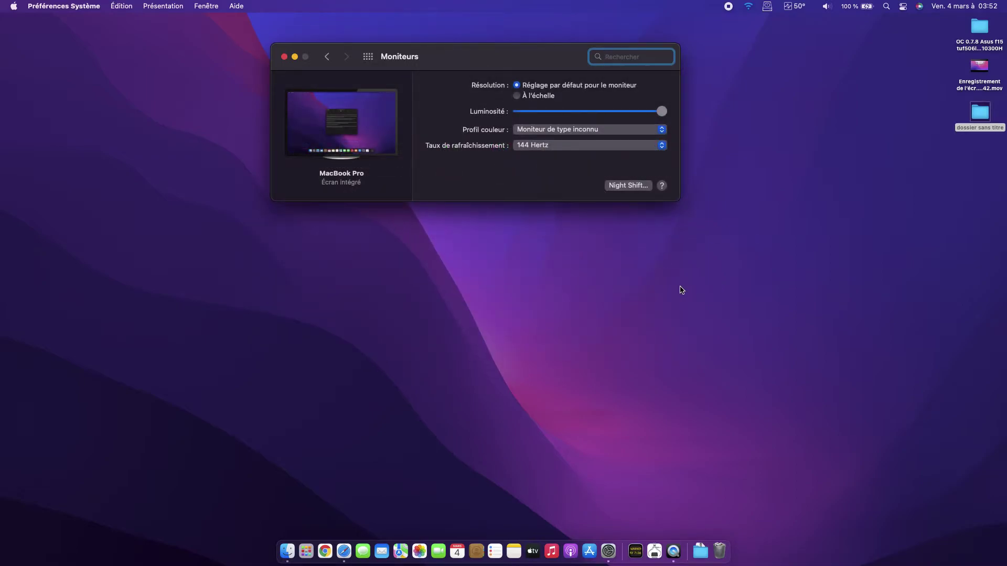
pyautogui.press('XF86MonBrightnessUp')
pyautogui.press('XF86MonBrightnessDown')
pyautogui.press('XF86MonBrightnessUp')
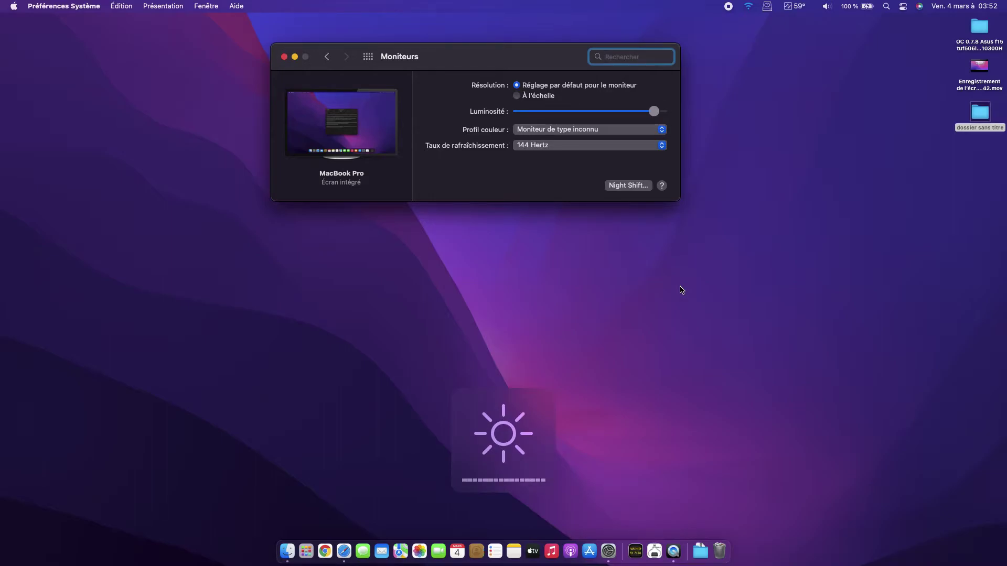
pyautogui.press('XF86AudioRaiseVolume')
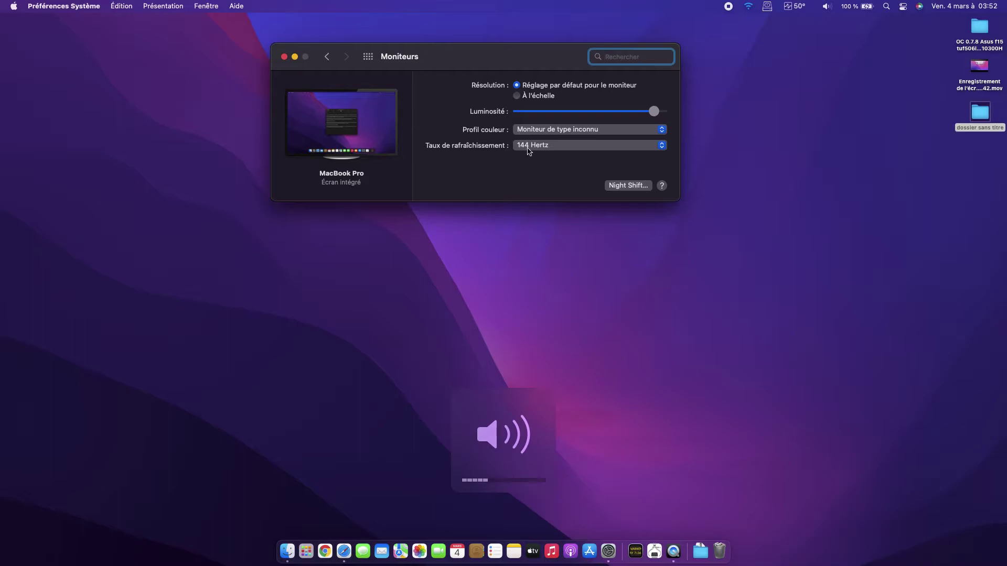
pyautogui.click(533, 97)
# - Review the Trackpad settings for pointing and clicking, scrolling and zooming, and additional gestures
pyautogui.click(369, 57)
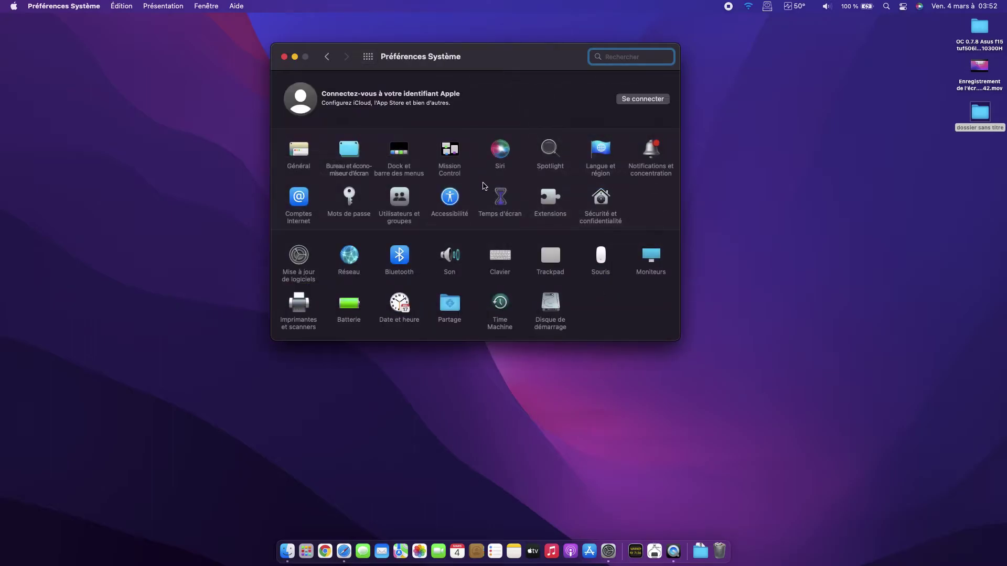
pyautogui.click(549, 256)
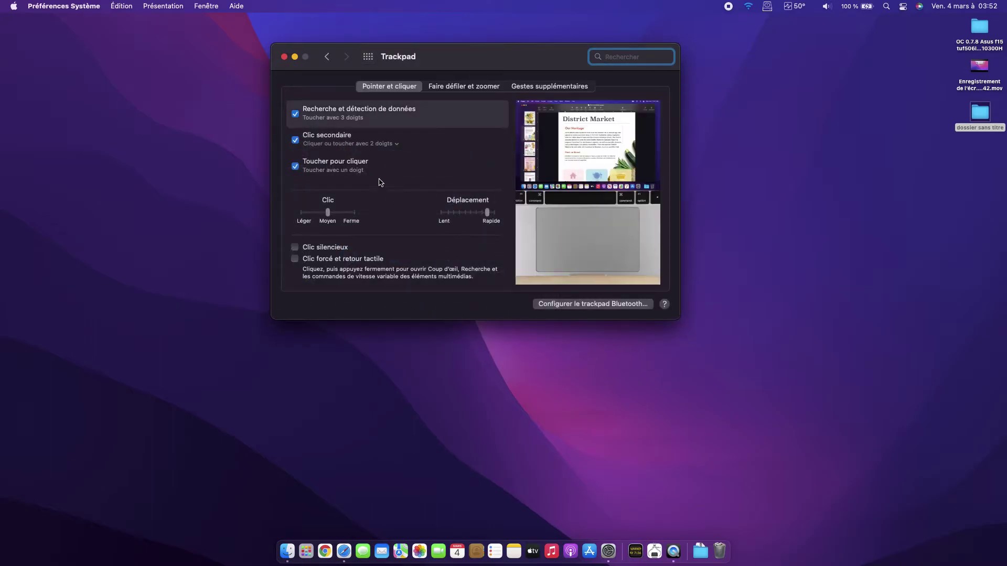
pyautogui.click(446, 86)
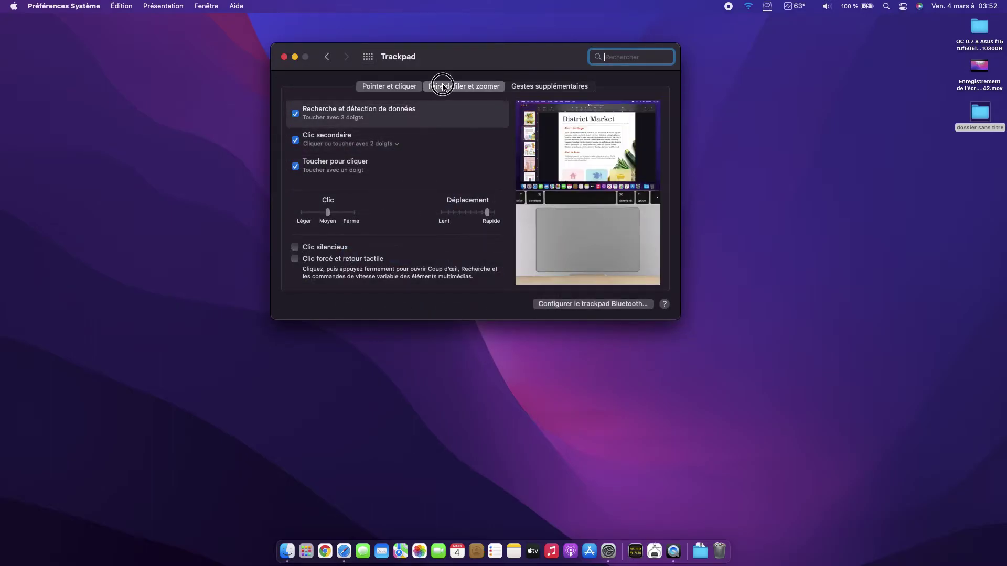
pyautogui.click(536, 86)
pyautogui.click(398, 86)
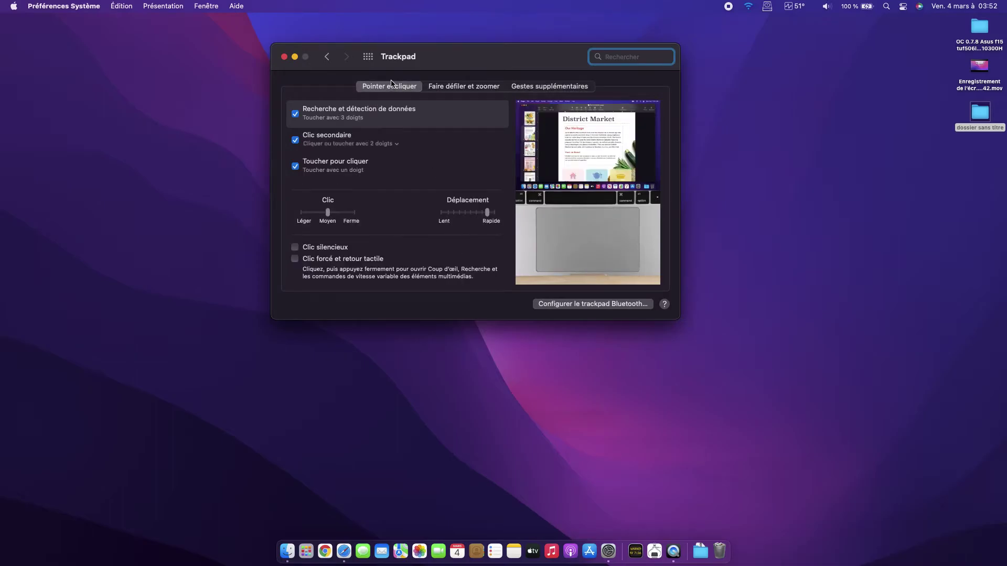
# - Review the Son settings for output, input and sound effects, and close Préférences Système
pyautogui.click(368, 57)
pyautogui.click(446, 259)
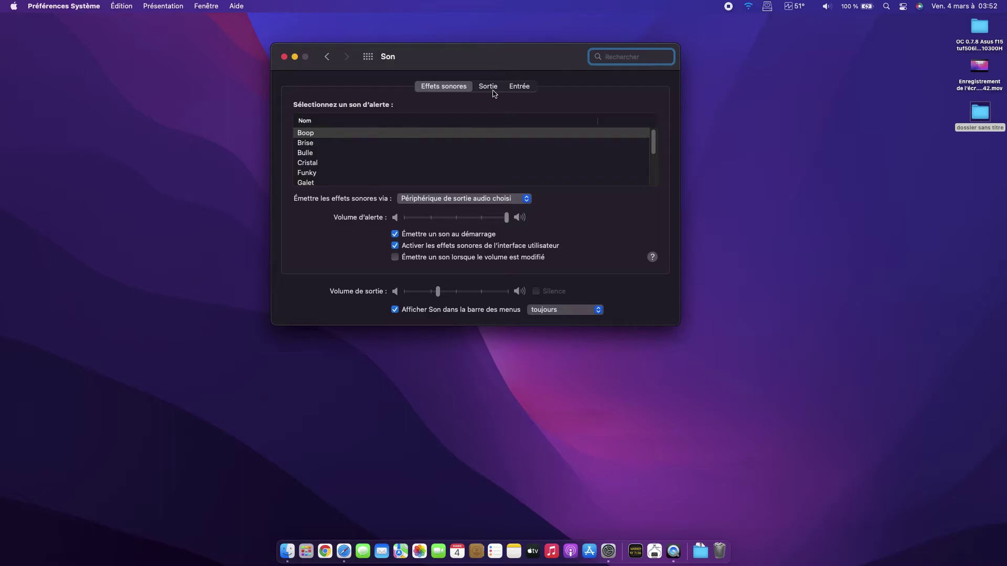
pyautogui.click(491, 88)
pyautogui.click(519, 86)
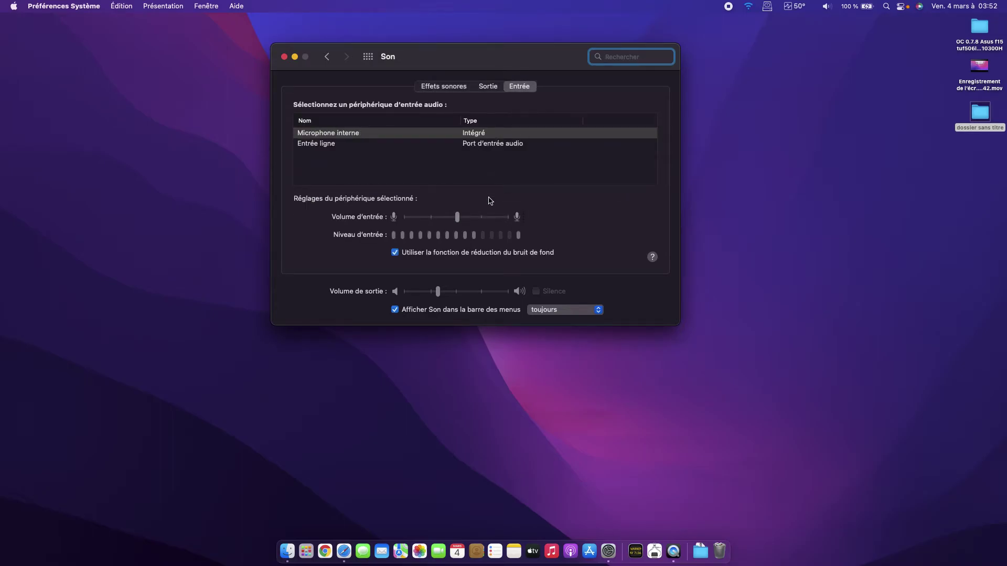
pyautogui.click(451, 87)
pyautogui.click(367, 57)
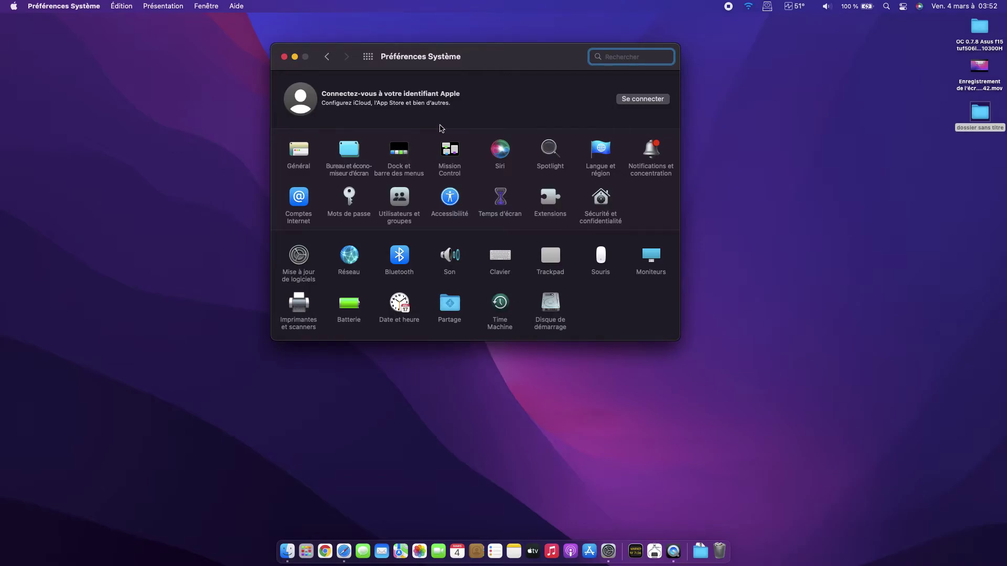
pyautogui.click(284, 56)
# - Launch IORegistryExplorer 3.0.2 and select the TPD0 device under I2C0@15 to display its properties
pyautogui.click(887, 6)
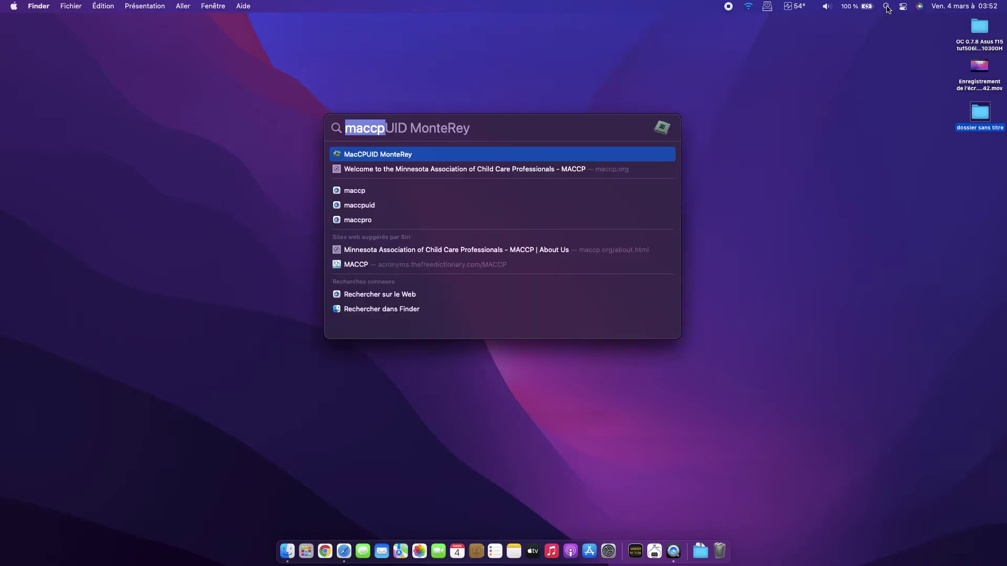
pyautogui.write('ioreg')
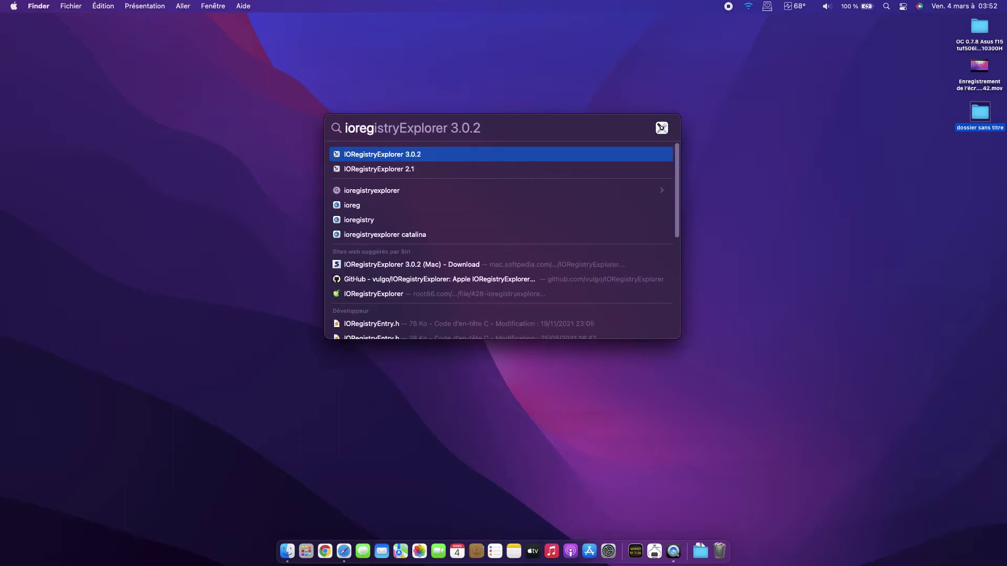
pyautogui.press('Return')
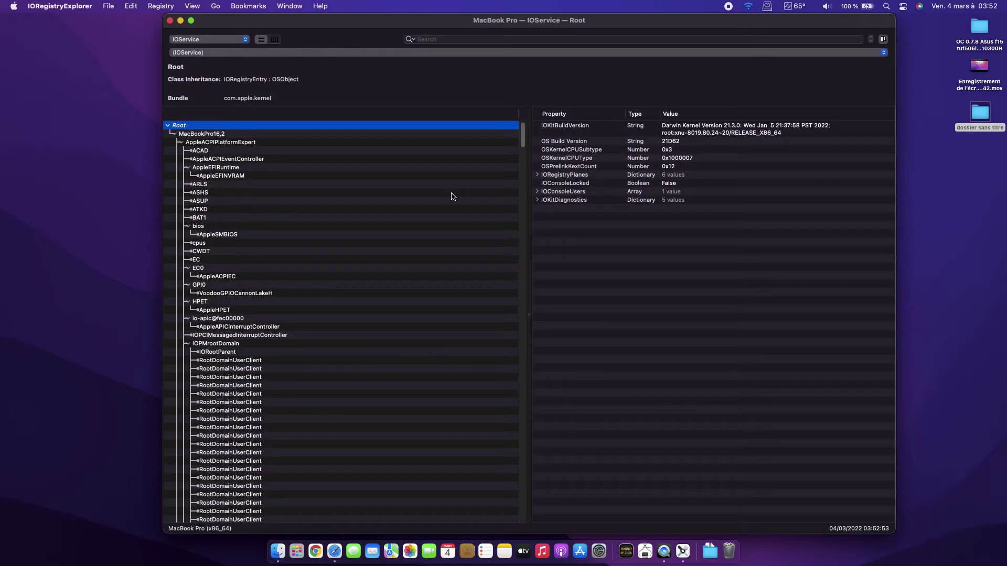
pyautogui.moveTo(522, 143); pyautogui.dragTo(535, 247)
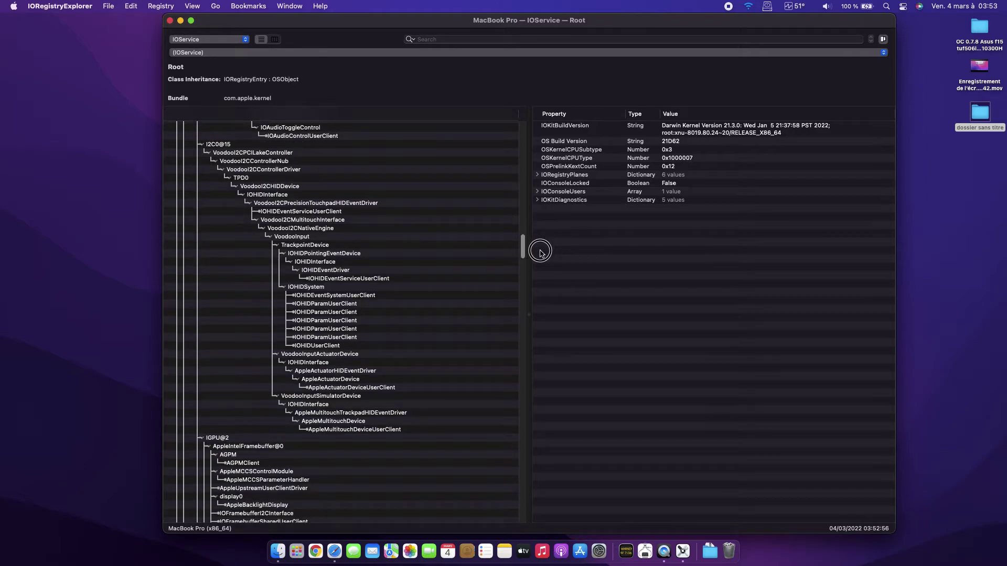
pyautogui.click(240, 169)
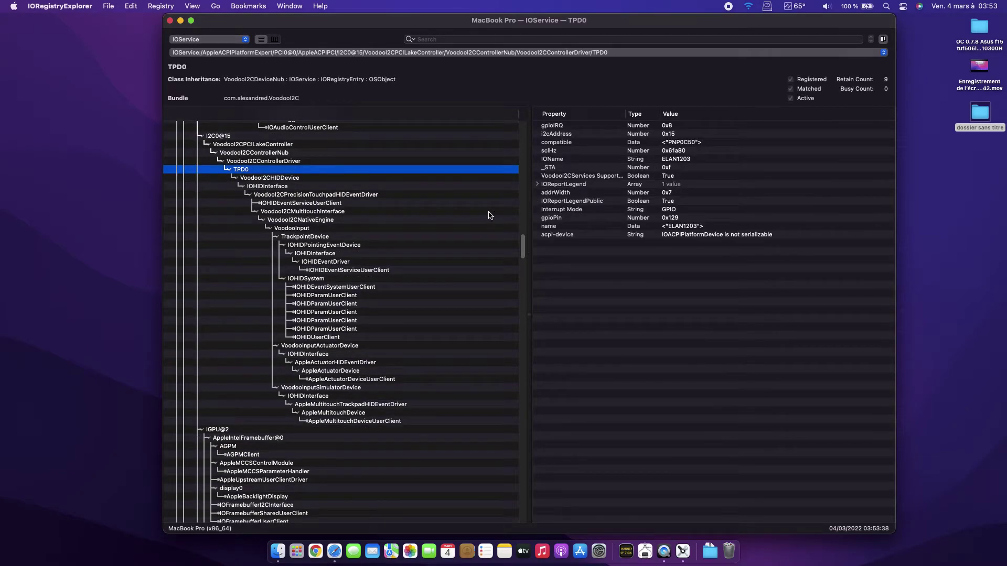
# - Examine the IOName, compatible and name properties of TPD0 and the registry tree below it, and quit IORegistryExplorer
pyautogui.click(682, 160)
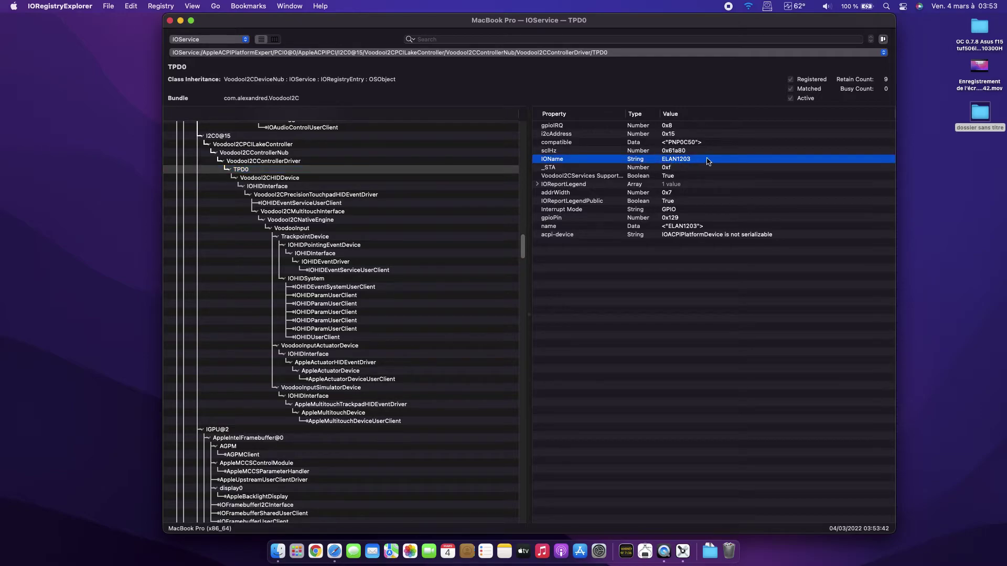
pyautogui.click(686, 142)
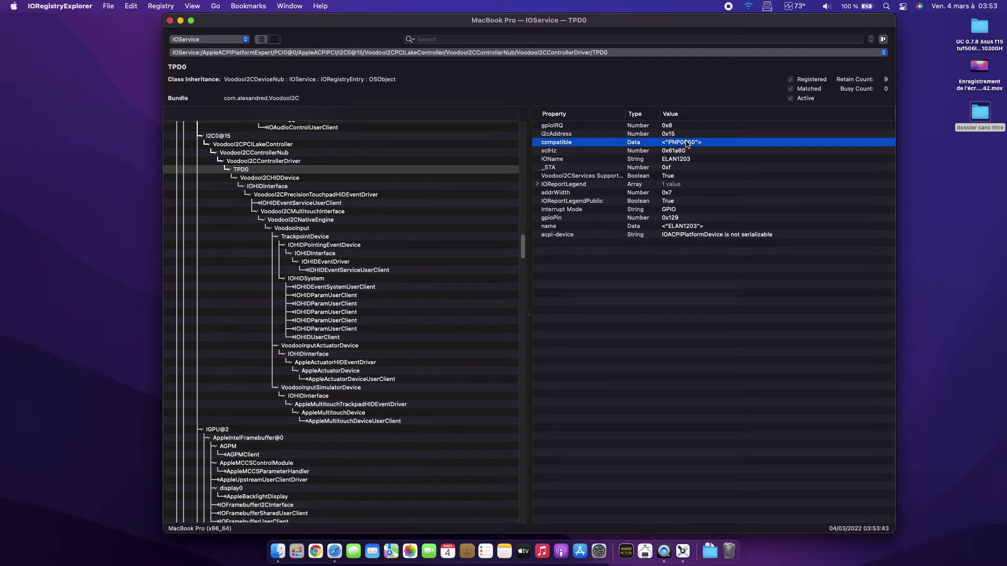
pyautogui.click(680, 227)
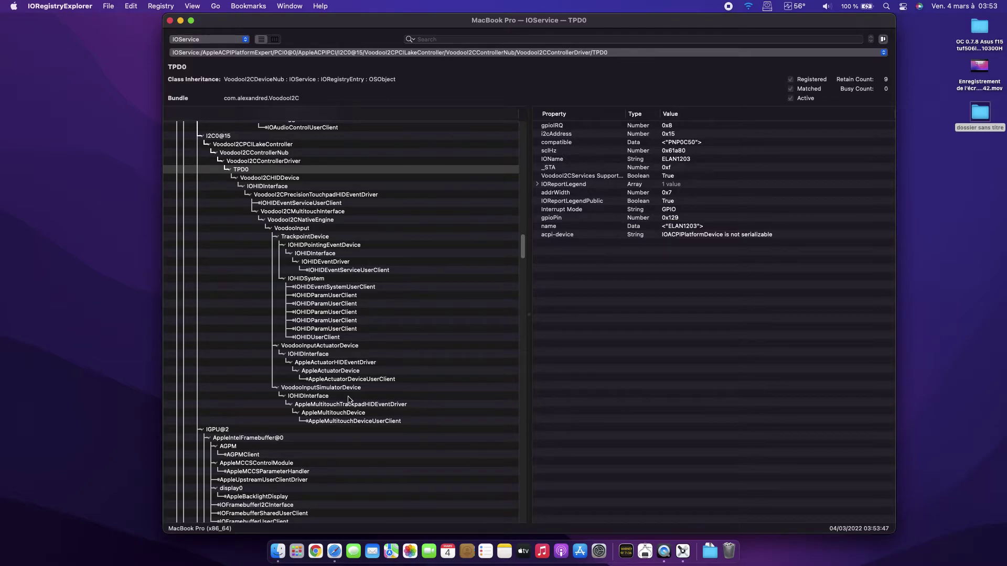
pyautogui.scroll(-5, 497, 140)
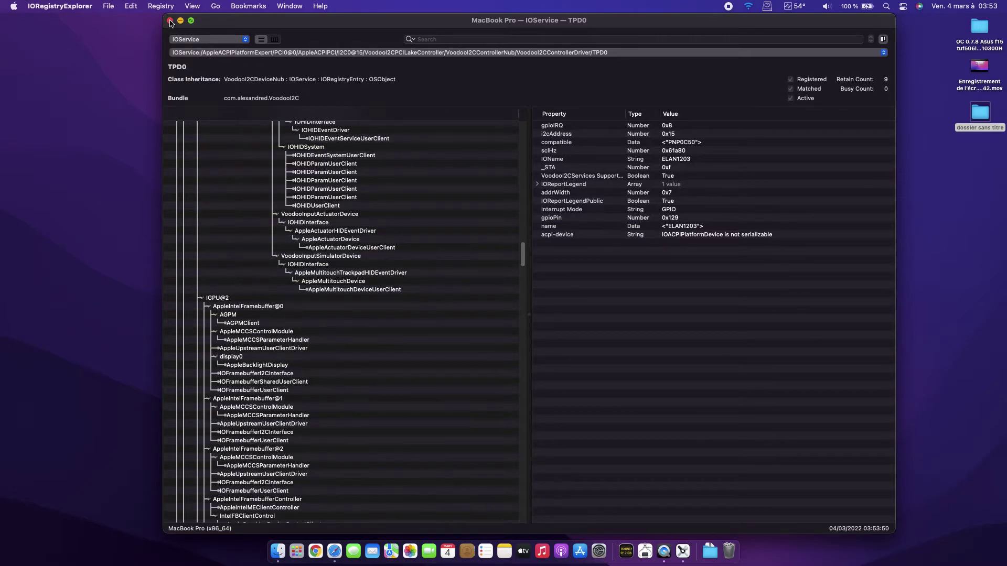
pyautogui.press('super+q')
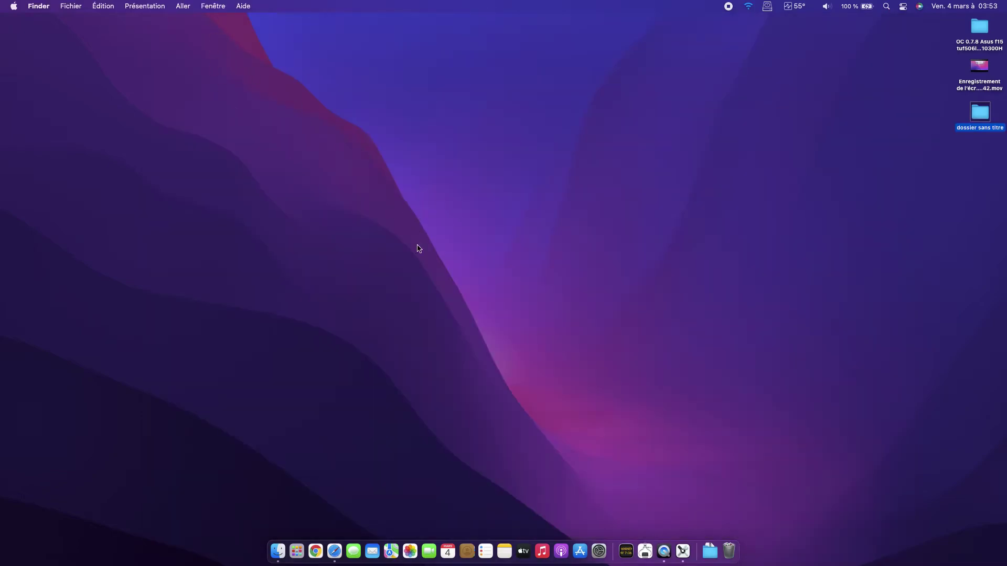
# - Launch Intel Power Gadget from the installed applications and move its window to the upper-left corner of the desktop
pyautogui.click(299, 550)
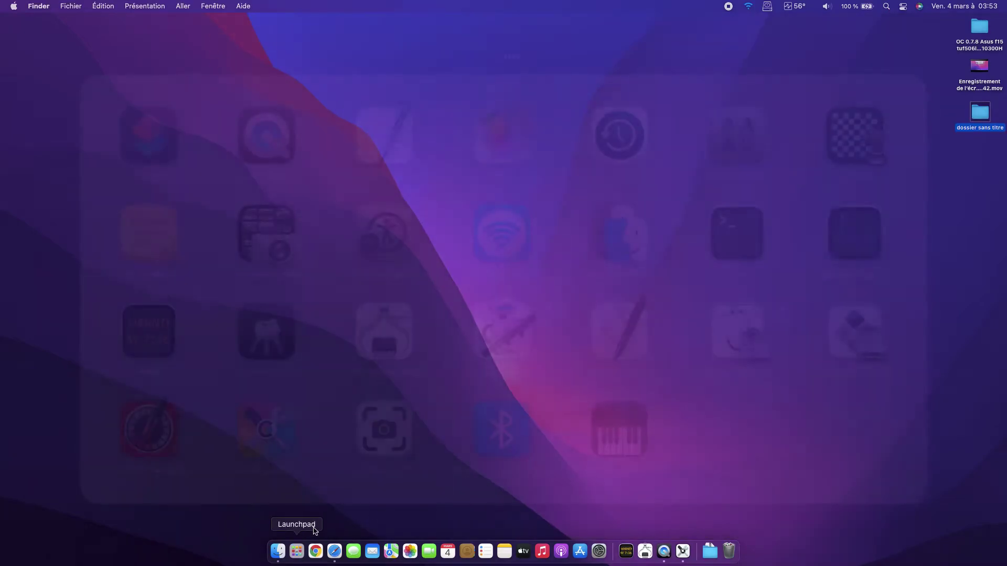
pyautogui.click(764, 531)
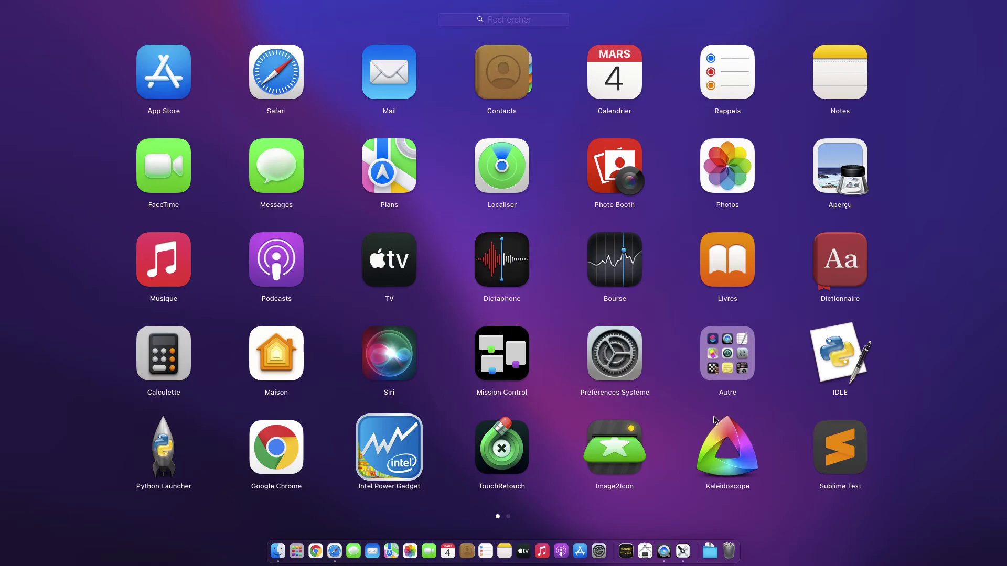
pyautogui.hscroll(3, 706, 427)
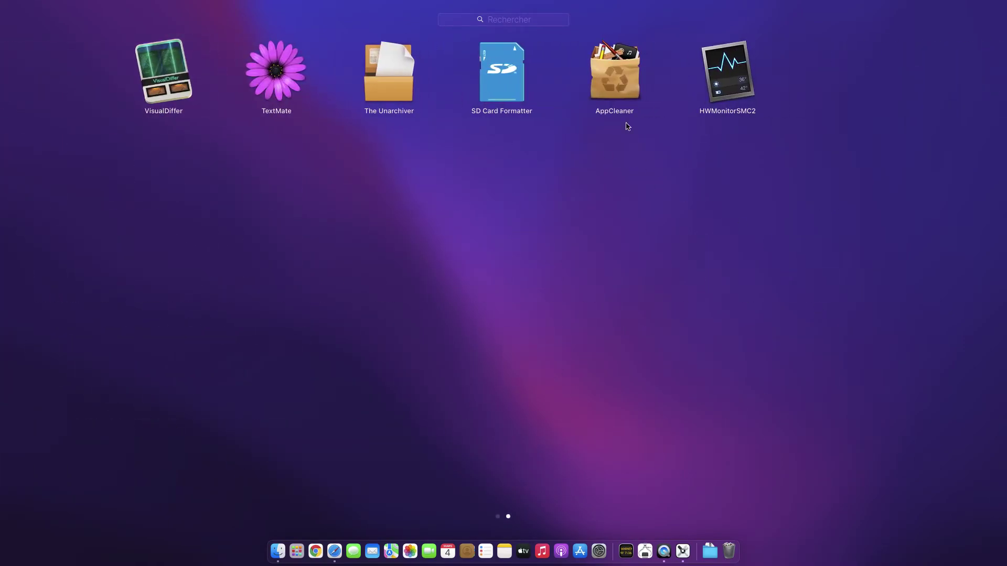
pyautogui.hscroll(-3, 417, 217)
pyautogui.click(417, 446)
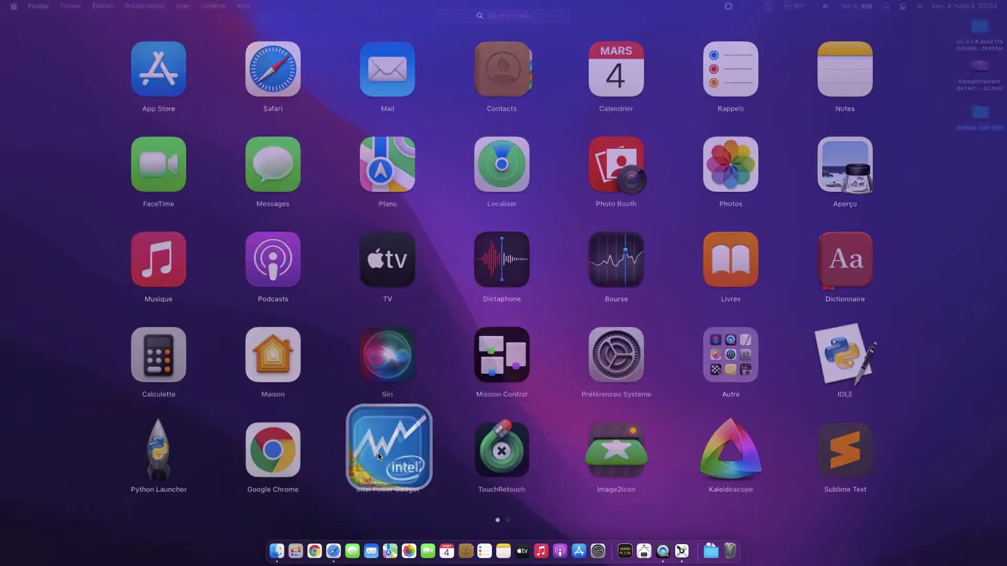
pyautogui.moveTo(218, 160); pyautogui.dragTo(175, 45)
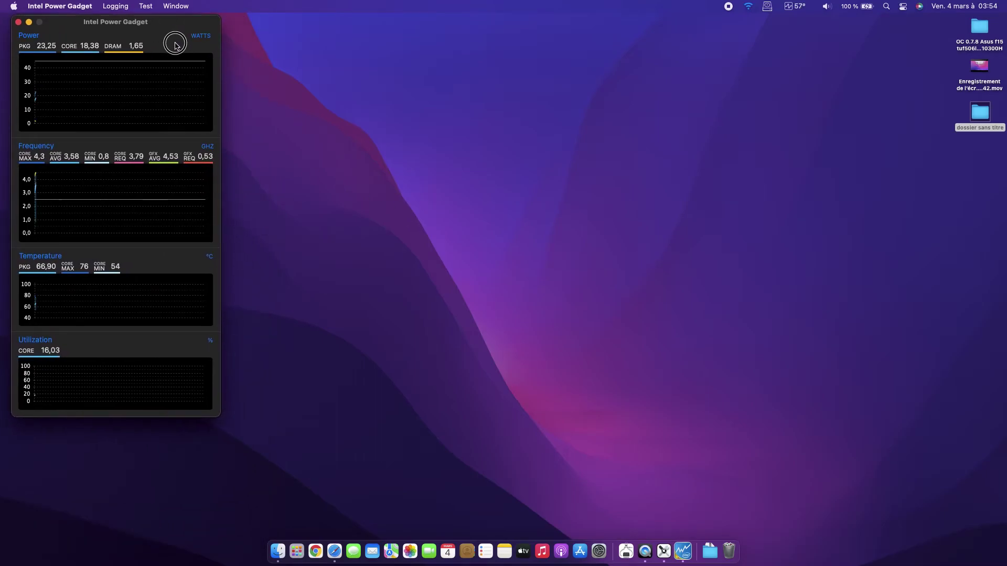
# - Open HWMonitorSMC2, expand its Batteries readings, and detach and lengthen the monitor window to show more sensors
pyautogui.click(789, 7)
pyautogui.scroll(-3, 748, 348)
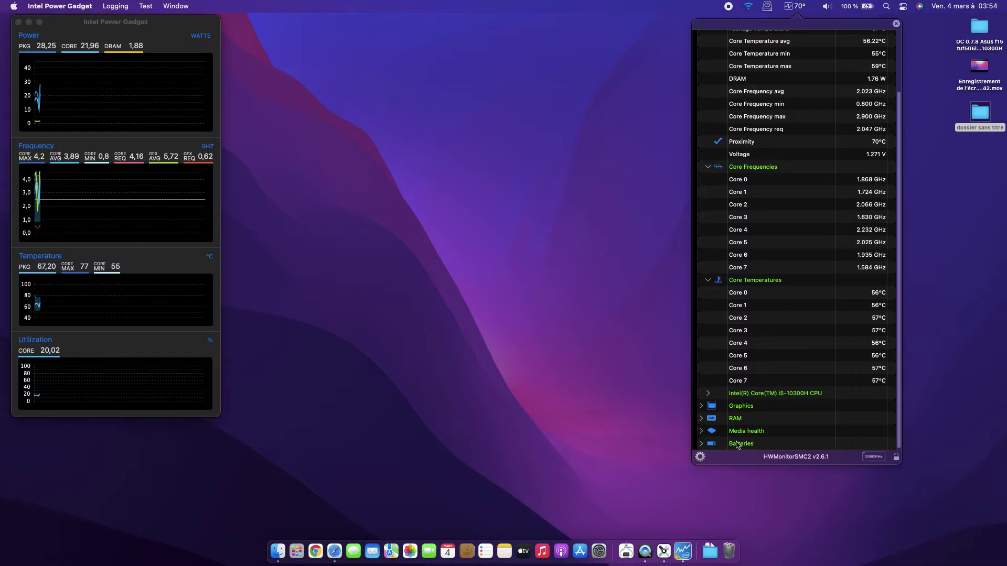
pyautogui.click(702, 445)
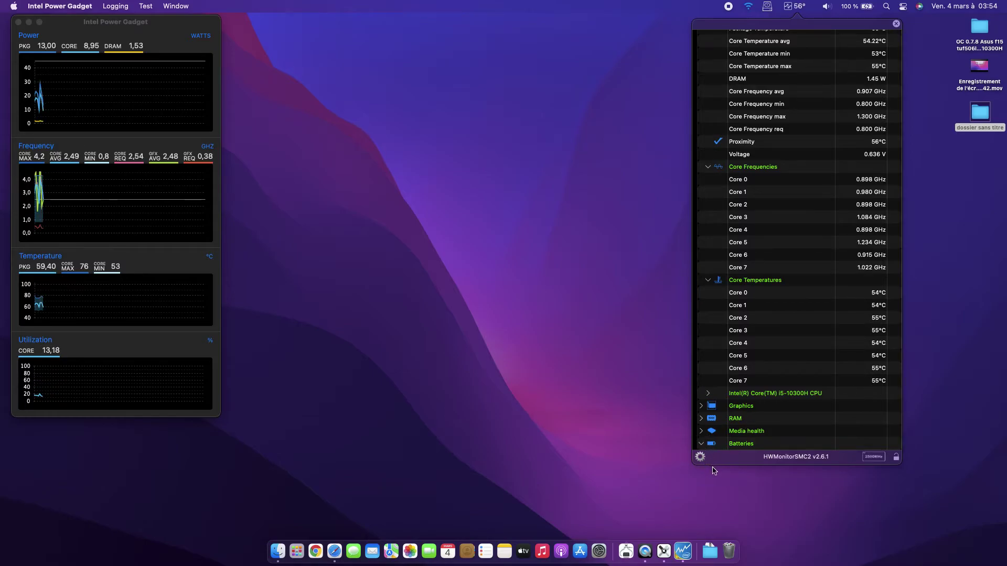
pyautogui.moveTo(825, 24); pyautogui.dragTo(878, 22)
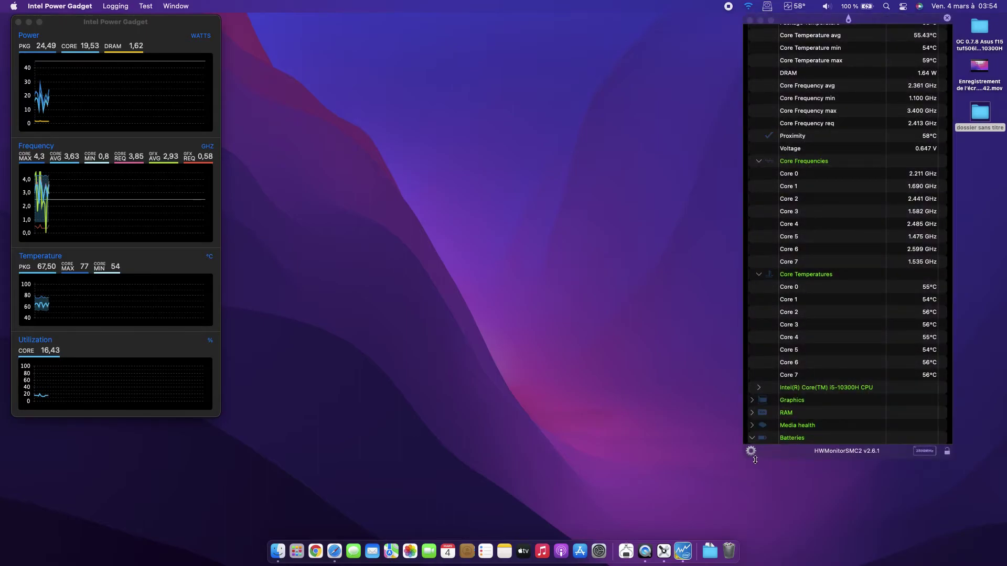
pyautogui.moveTo(750, 458); pyautogui.dragTo(756, 542)
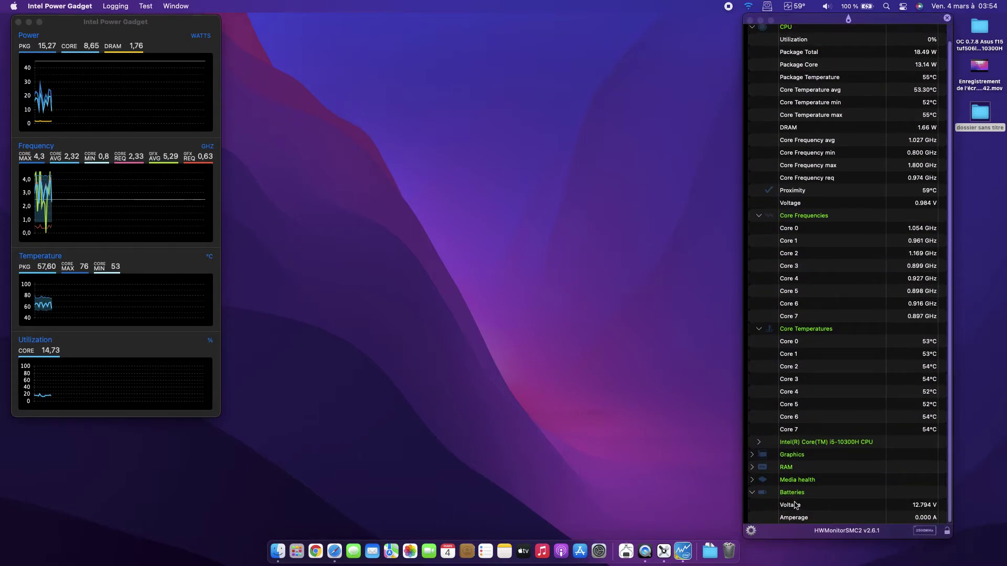
# - Review the Media health, RAM, Intel UHD Graphics 630 and Intel Core i5-10300H readings, and close the sensor window
pyautogui.click(750, 480)
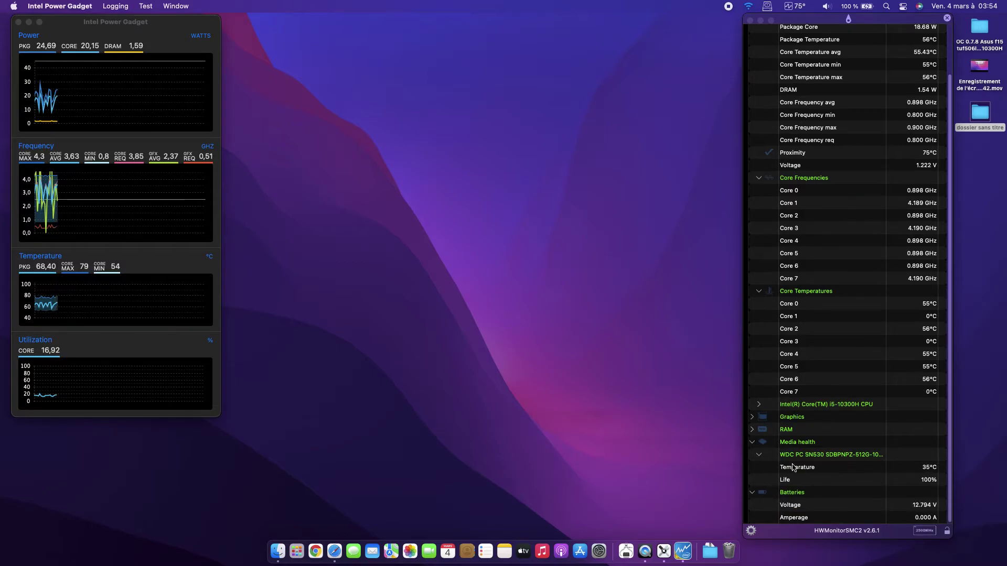
pyautogui.click(752, 430)
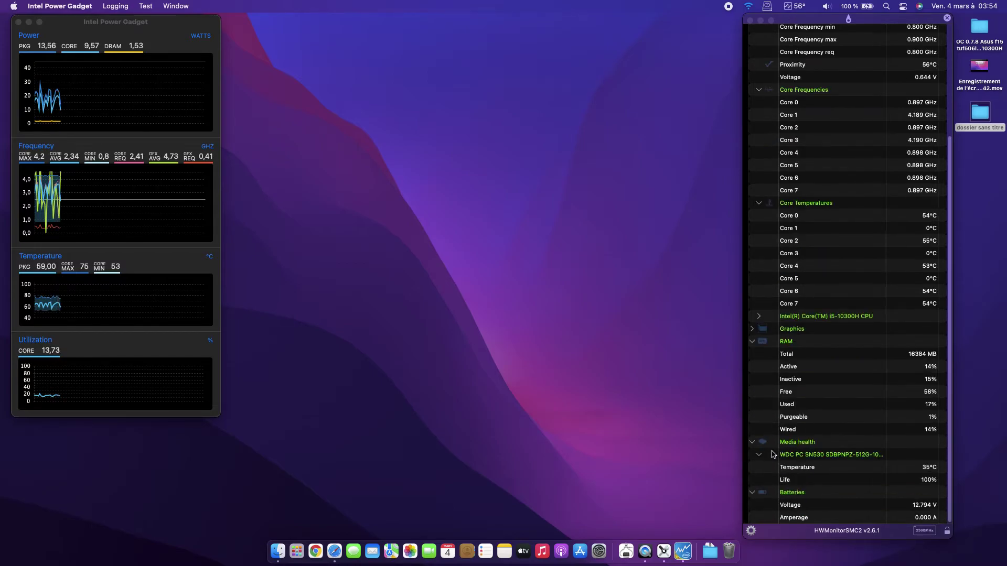
pyautogui.click(752, 329)
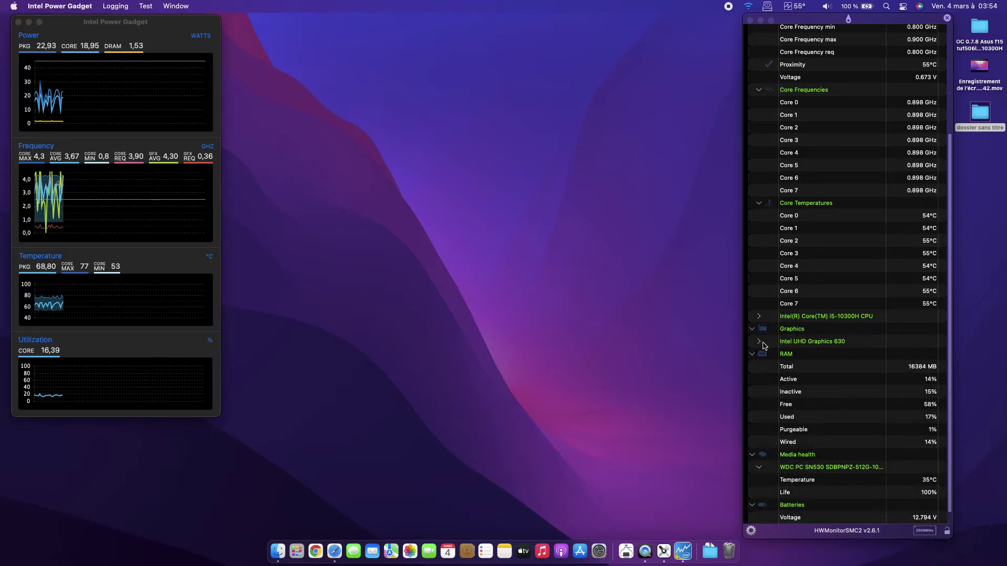
pyautogui.click(758, 341)
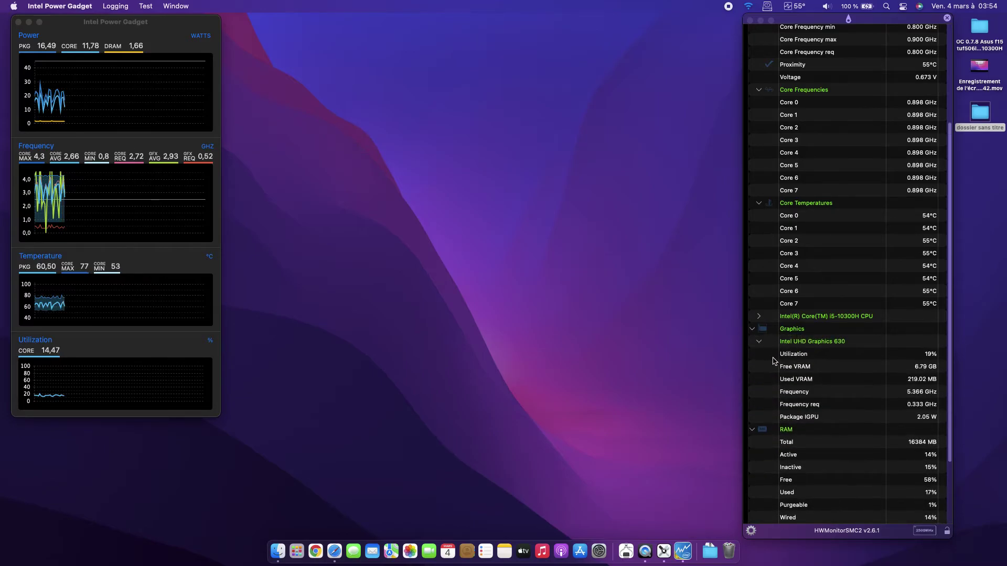
pyautogui.click(759, 317)
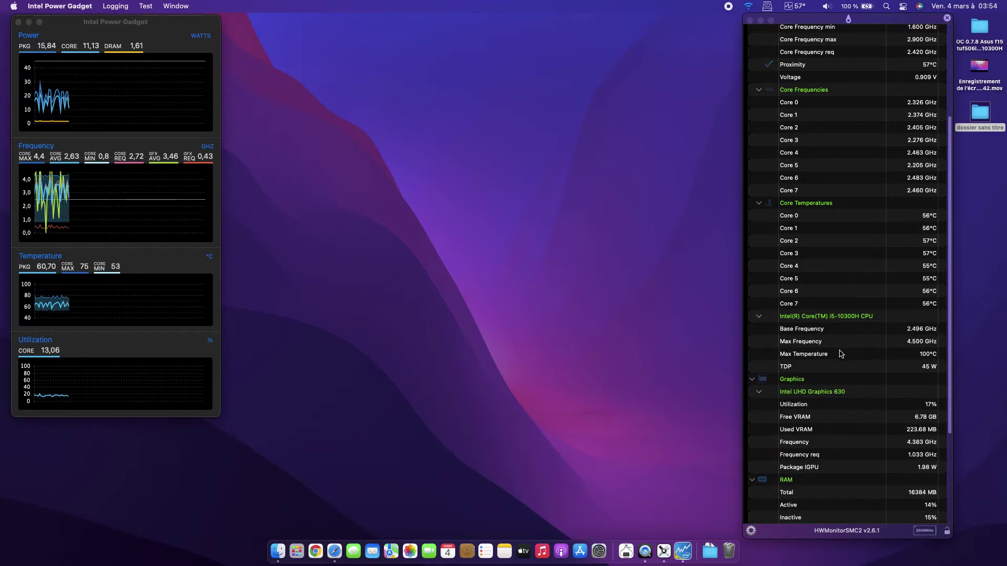
pyautogui.scroll(5, 838, 353)
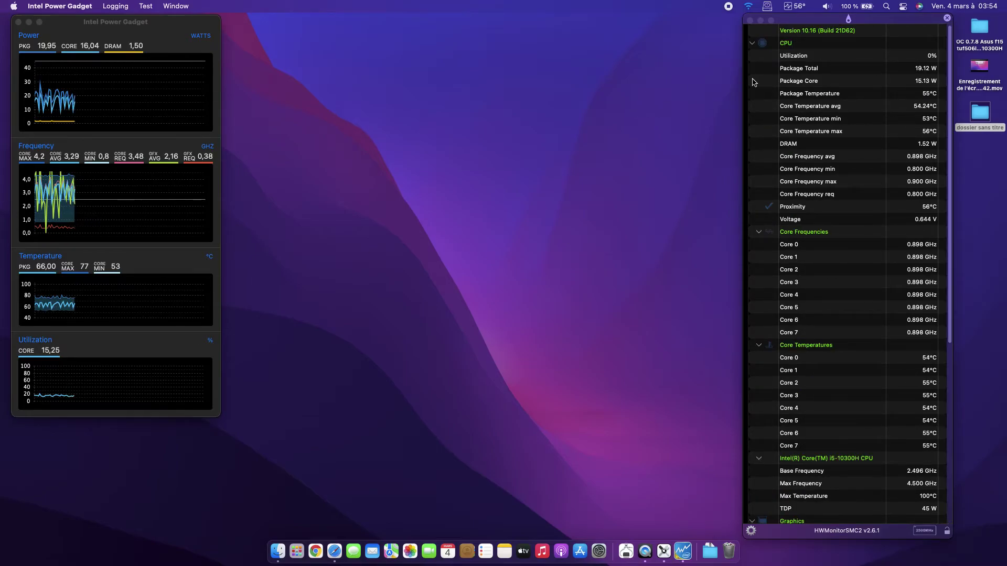
pyautogui.click(750, 20)
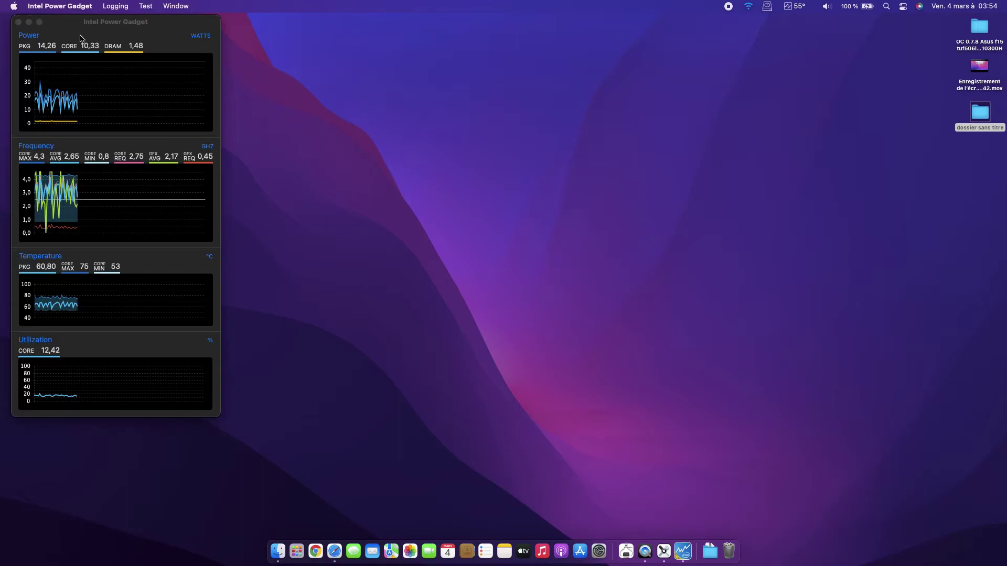
# - Check ESP Mounter Pro, and launch Utilitaire de disque with its window moved clear of Intel Power Gadget
pyautogui.click(765, 8)
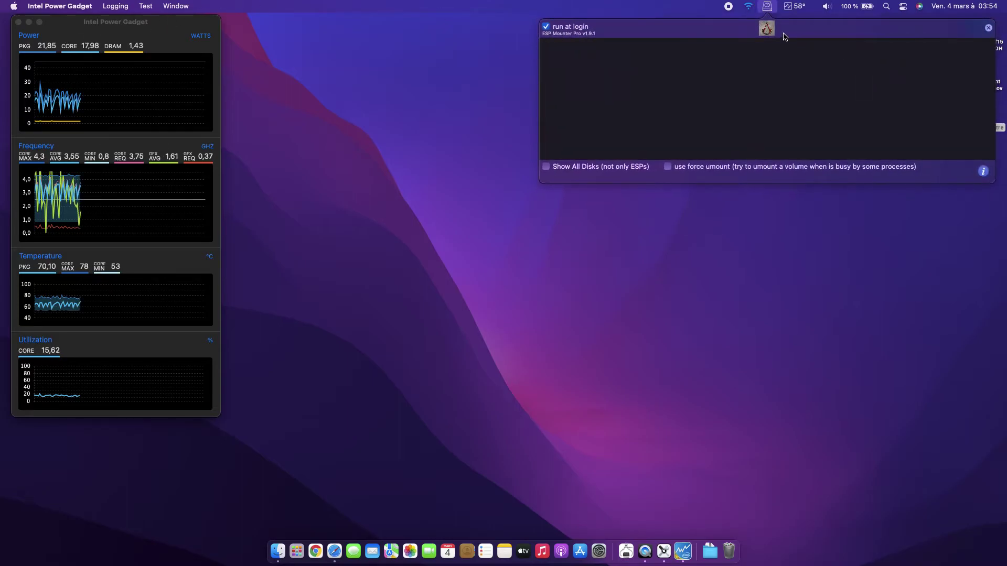
pyautogui.click(747, 166)
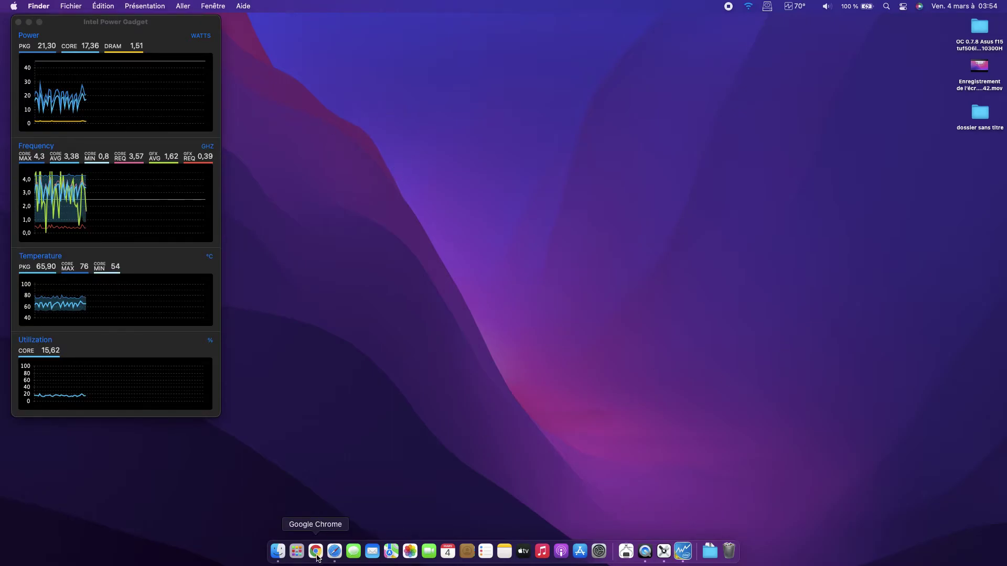
pyautogui.click(297, 551)
pyautogui.click(719, 351)
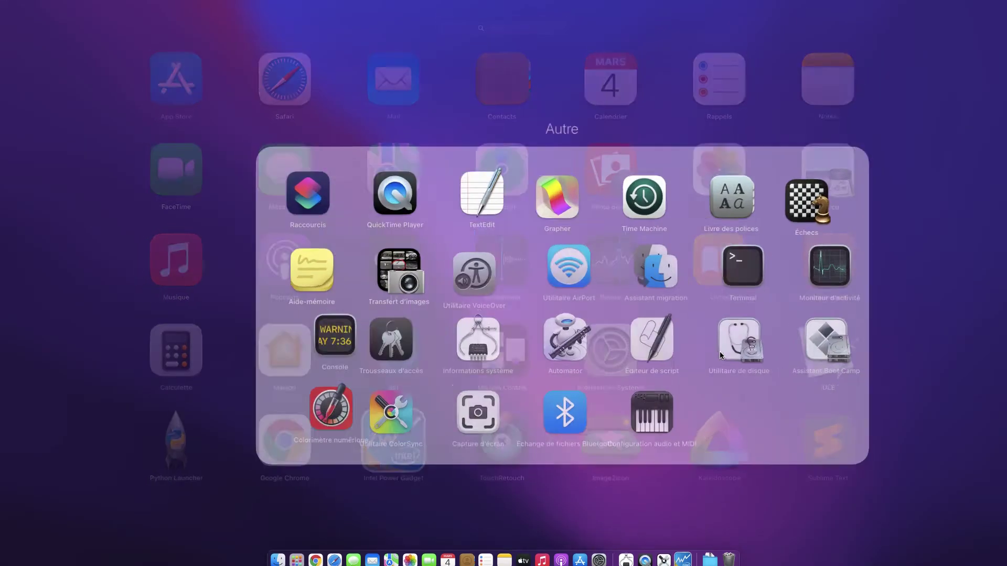
pyautogui.click(714, 315)
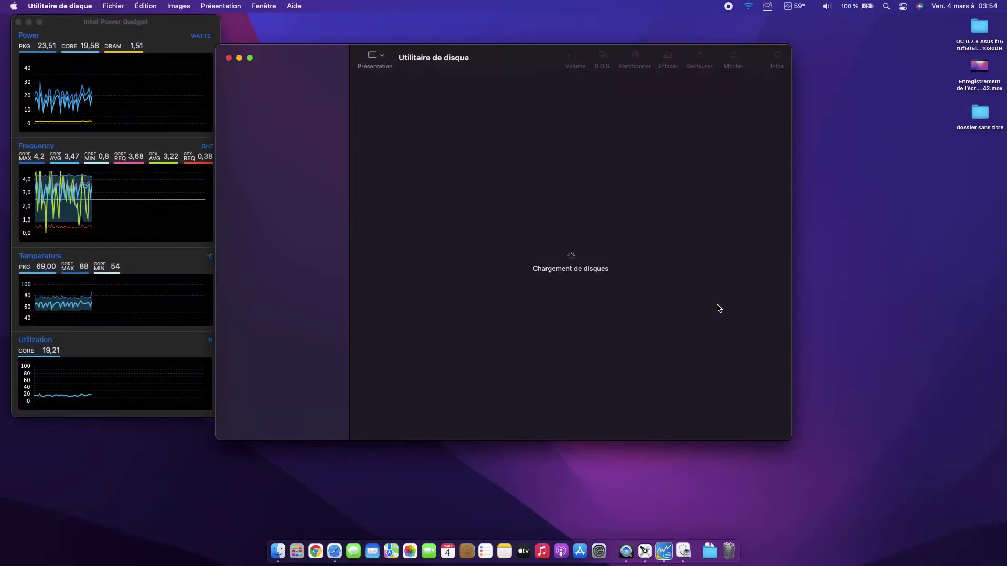
pyautogui.moveTo(507, 57); pyautogui.dragTo(568, 40)
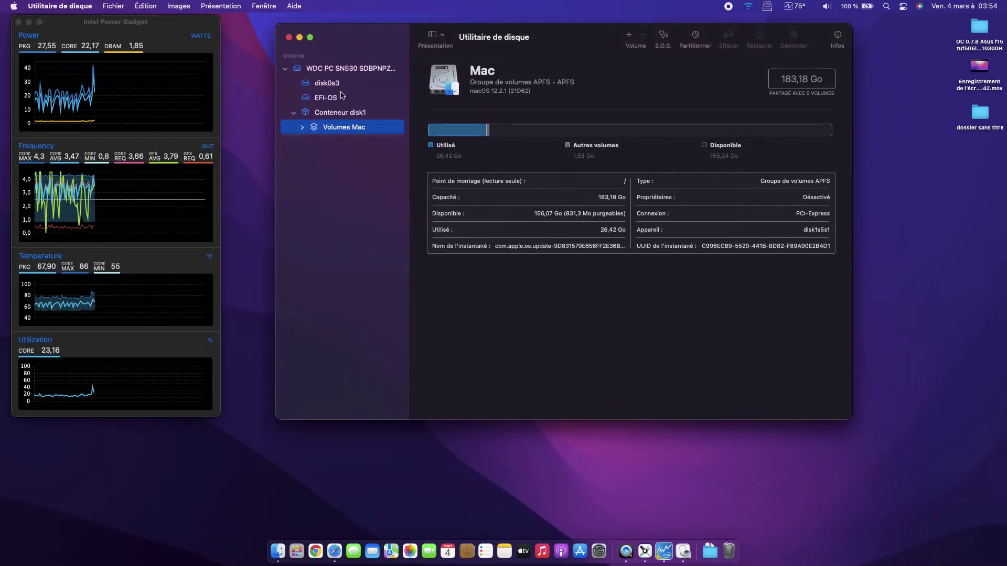
# - Inspect the WDC PC SN530 drive and its disk0s3 partition, highlighting the partition's Windows NT file system and capacity
pyautogui.click(350, 70)
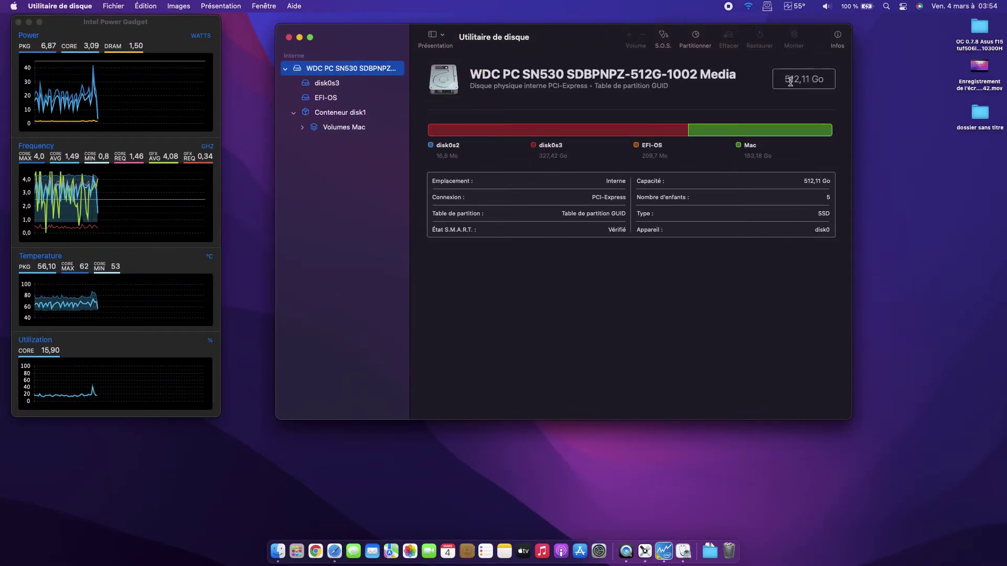
pyautogui.click(326, 85)
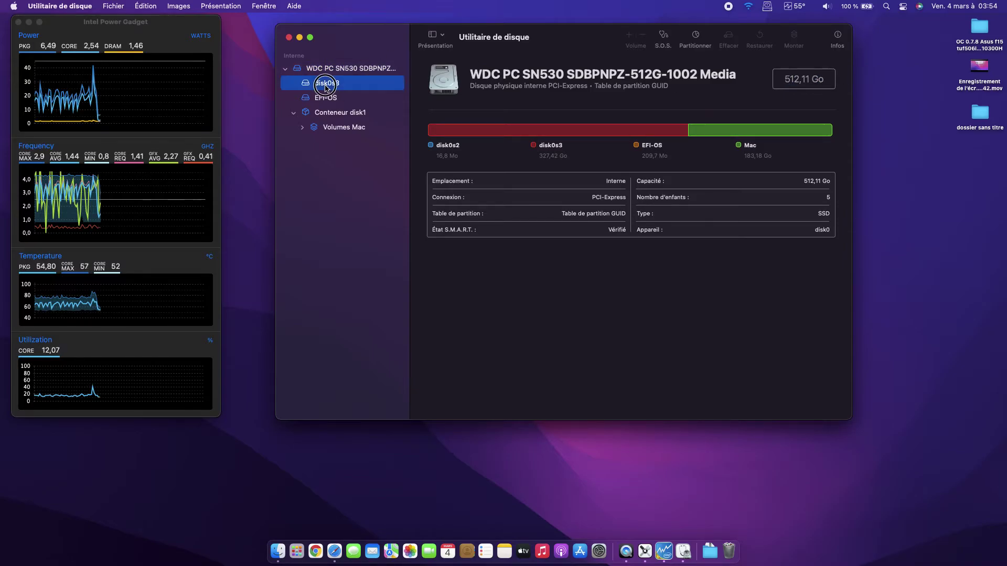
pyautogui.click(665, 86)
pyautogui.moveTo(662, 86); pyautogui.dragTo(702, 87)
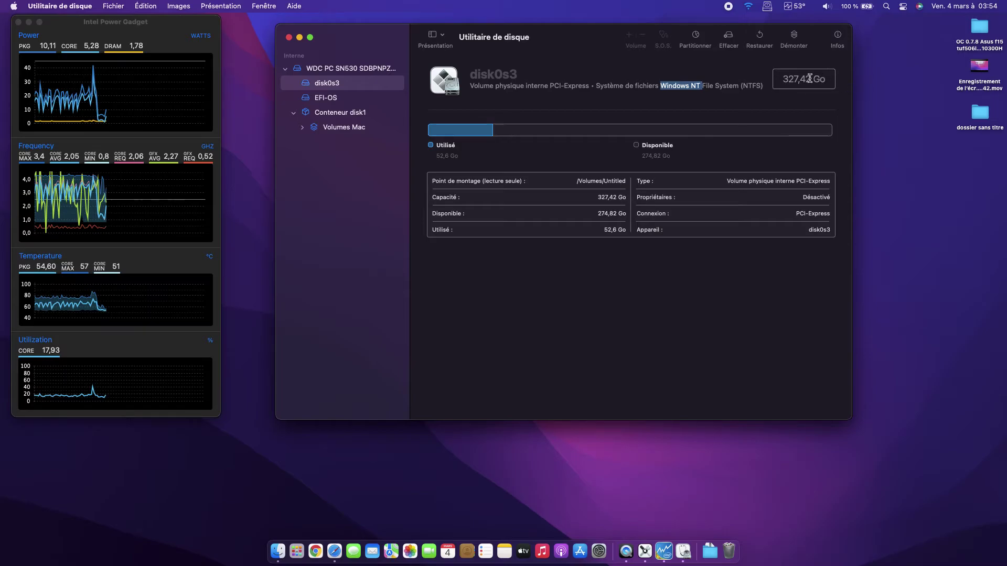
pyautogui.moveTo(826, 79); pyautogui.dragTo(781, 79)
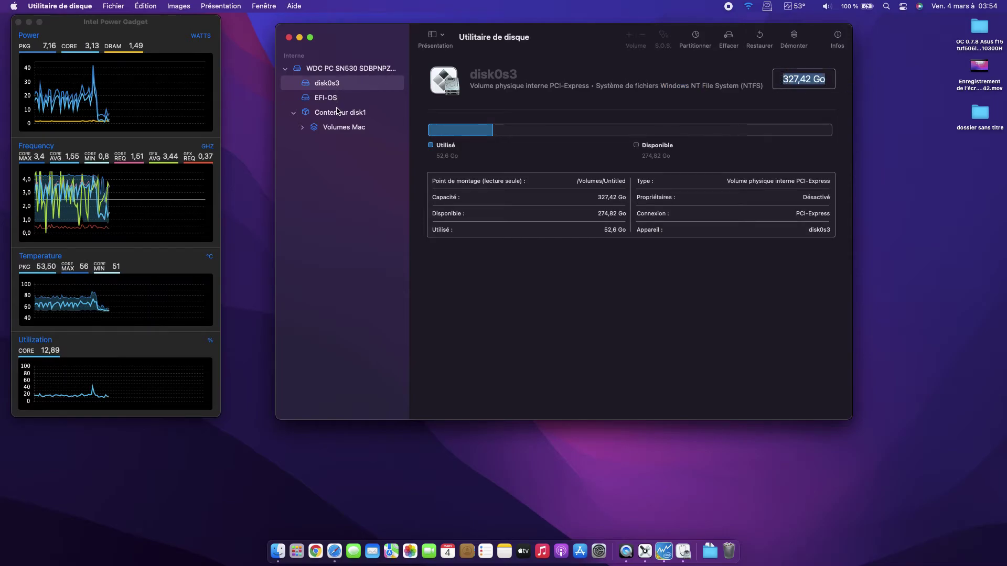
# - Inspect the EFI-OS partition, highlighting its capacity and file system
pyautogui.click(321, 97)
pyautogui.moveTo(794, 77); pyautogui.dragTo(832, 80)
pyautogui.moveTo(599, 86); pyautogui.dragTo(653, 86)
# - Inspect Conteneur disk1 and expand Volumes Mac, highlighting the volume group's capacity and APFS format
pyautogui.click(331, 112)
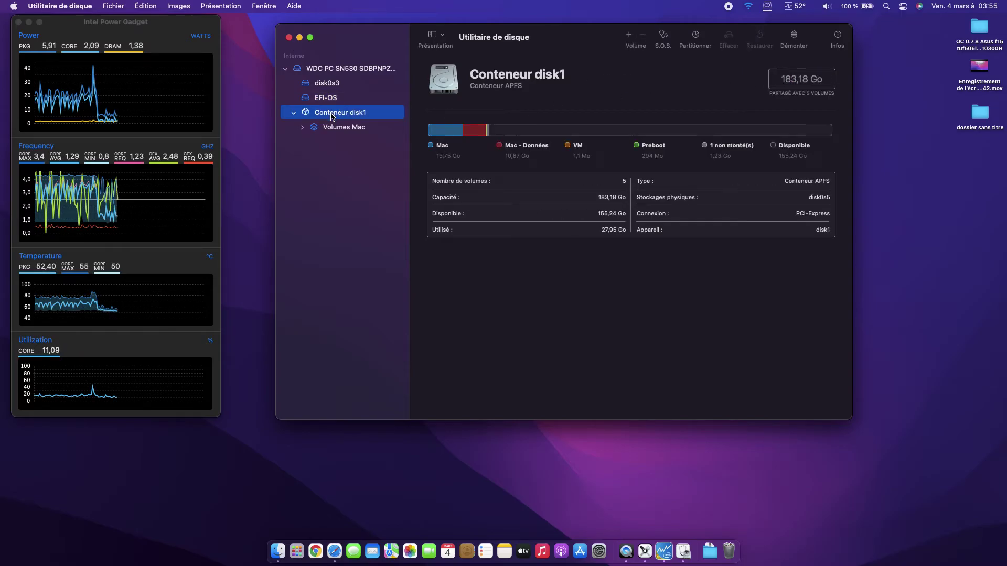
pyautogui.click(302, 127)
pyautogui.click(343, 129)
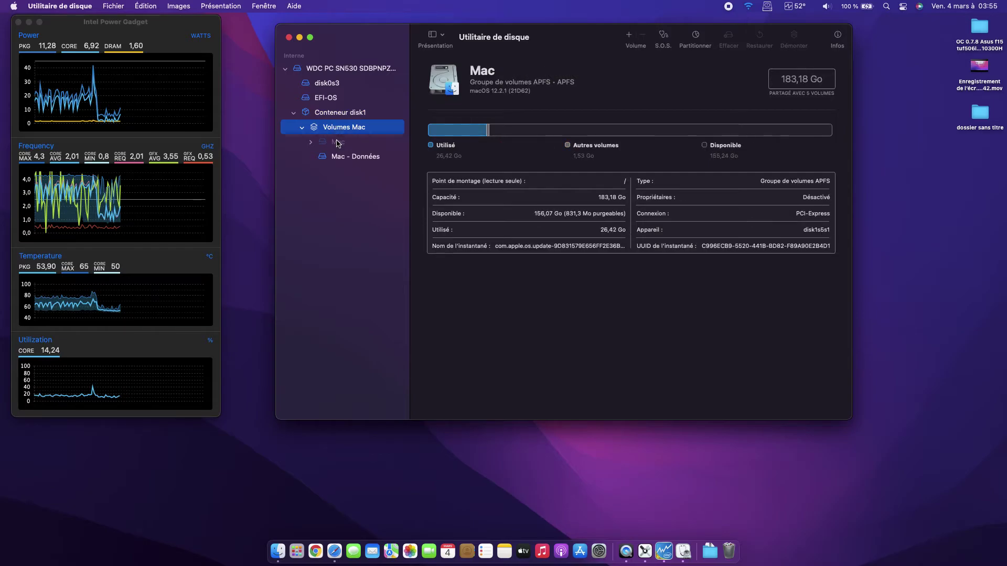
pyautogui.tripleClick(789, 77)
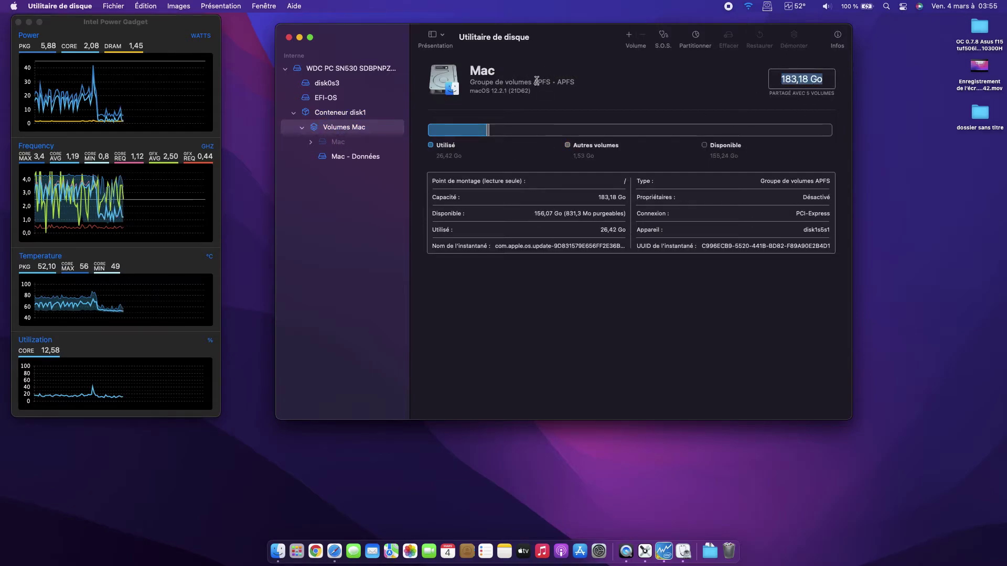
pyautogui.moveTo(535, 82); pyautogui.dragTo(575, 82)
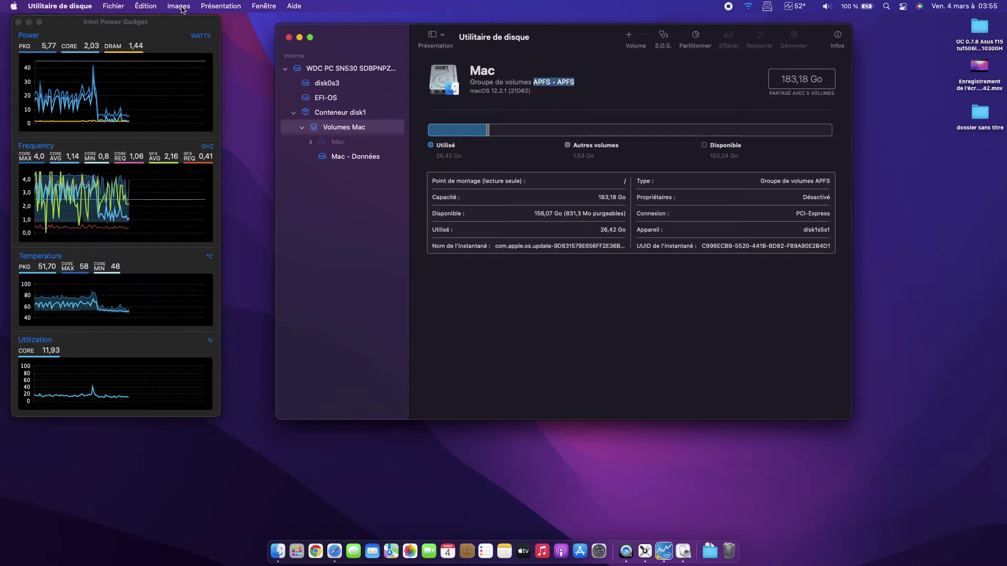
# - Switch to Finder, show the computer's volumes, open EFI-OS, and move its window over Intel Power Gadget
pyautogui.click(239, 55)
pyautogui.click(183, 6)
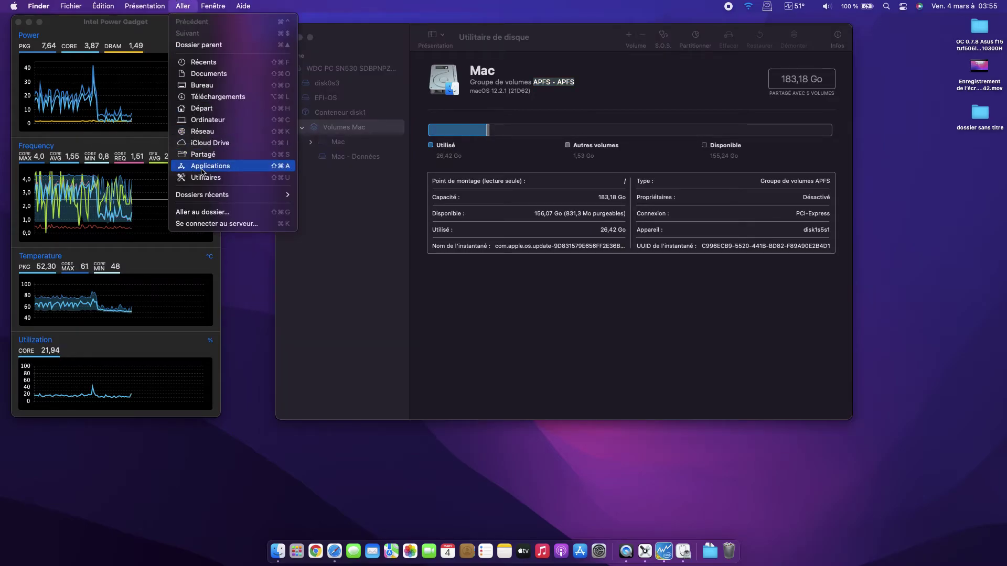
pyautogui.click(199, 121)
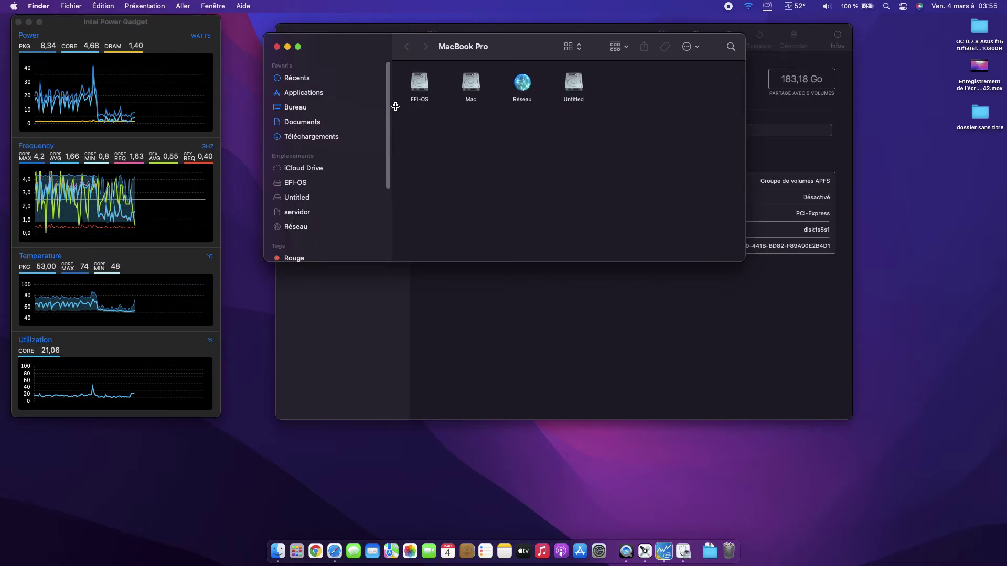
pyautogui.doubleClick(419, 84)
pyautogui.moveTo(431, 47); pyautogui.dragTo(214, 26)
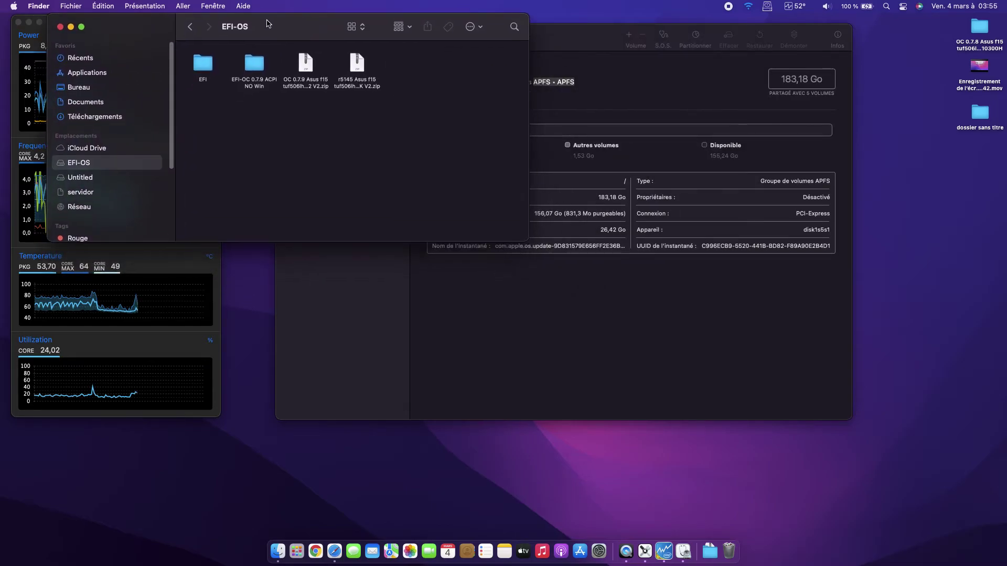
# - Open EFI/CLOVER on EFI-OS, inspect the ACPI patched folder's files, and return to the CLOVER folder
pyautogui.click(203, 66)
pyautogui.doubleClick(203, 66)
pyautogui.press('c')
pyautogui.press('super+Down')
pyautogui.doubleClick(209, 63)
pyautogui.doubleClick(267, 63)
pyautogui.moveTo(198, 142); pyautogui.dragTo(430, 148)
pyautogui.click(189, 26)
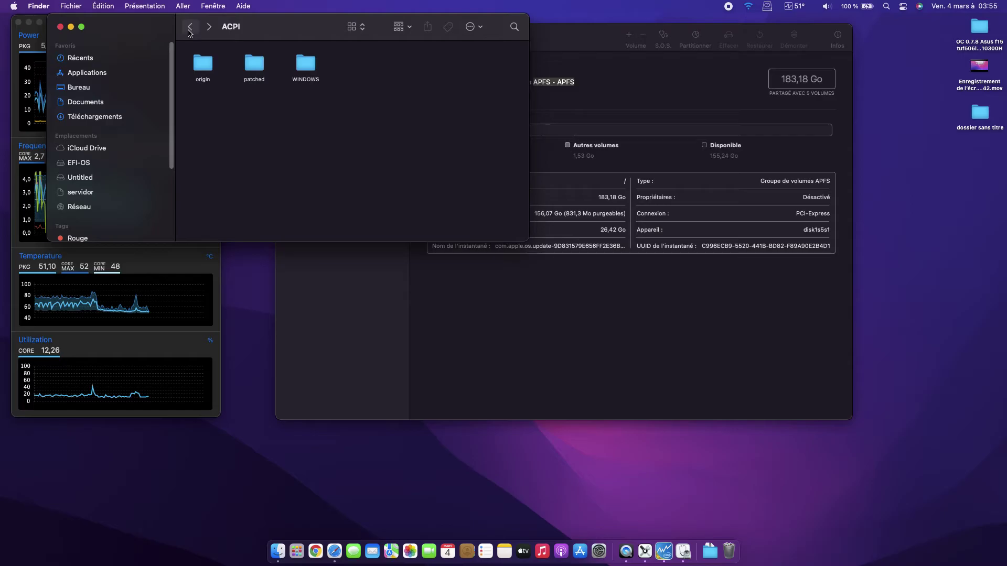
pyautogui.click(189, 26)
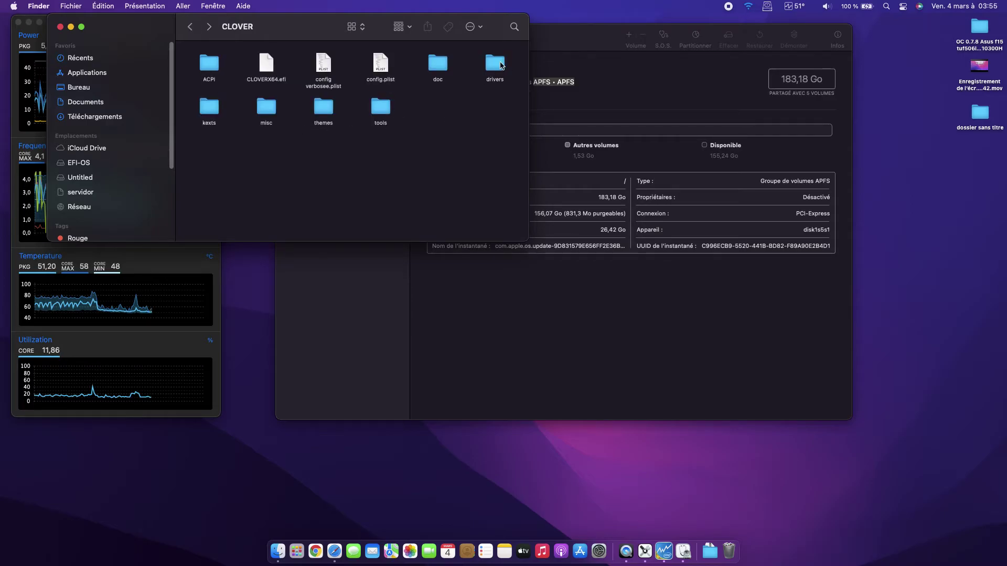
# - Inspect the kexts in CLOVER's kexts/Other folder and return to the CLOVER folder
pyautogui.doubleClick(209, 108)
pyautogui.click(205, 65)
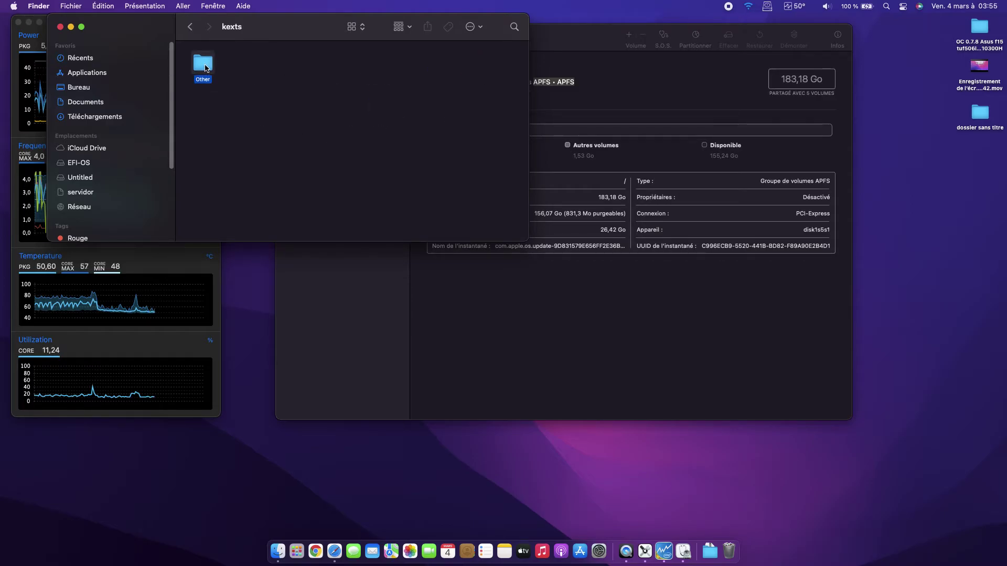
pyautogui.doubleClick(204, 65)
pyautogui.moveTo(190, 73)
pyautogui.mouseDown()
pyautogui.moveTo(272, 157)
pyautogui.moveTo(530, 248)
pyautogui.moveTo(215, 66)
pyautogui.moveTo(207, 72)
pyautogui.mouseUp()
pyautogui.click(190, 26)
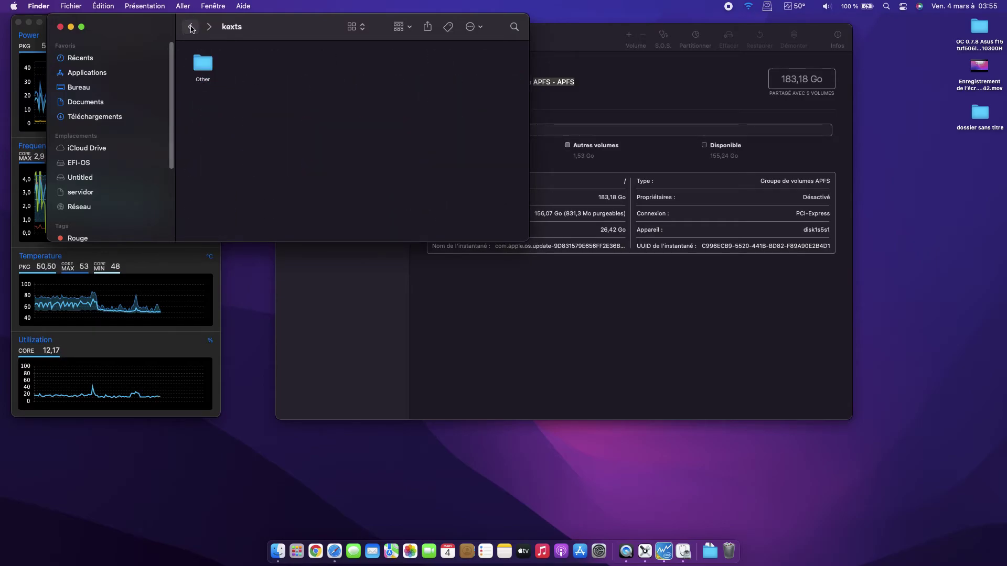
pyautogui.click(190, 27)
pyautogui.doubleClick(380, 70)
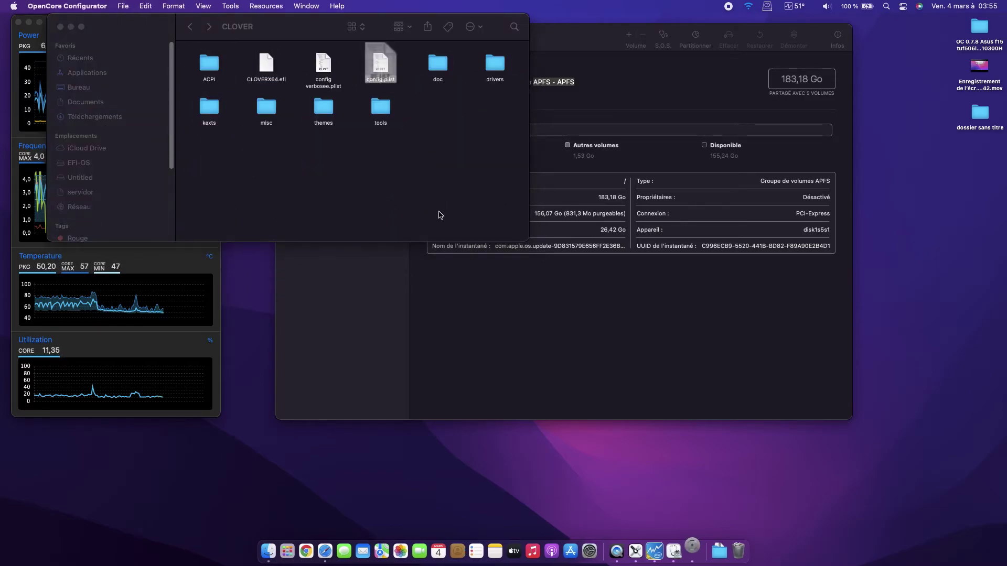
pyautogui.click(512, 300)
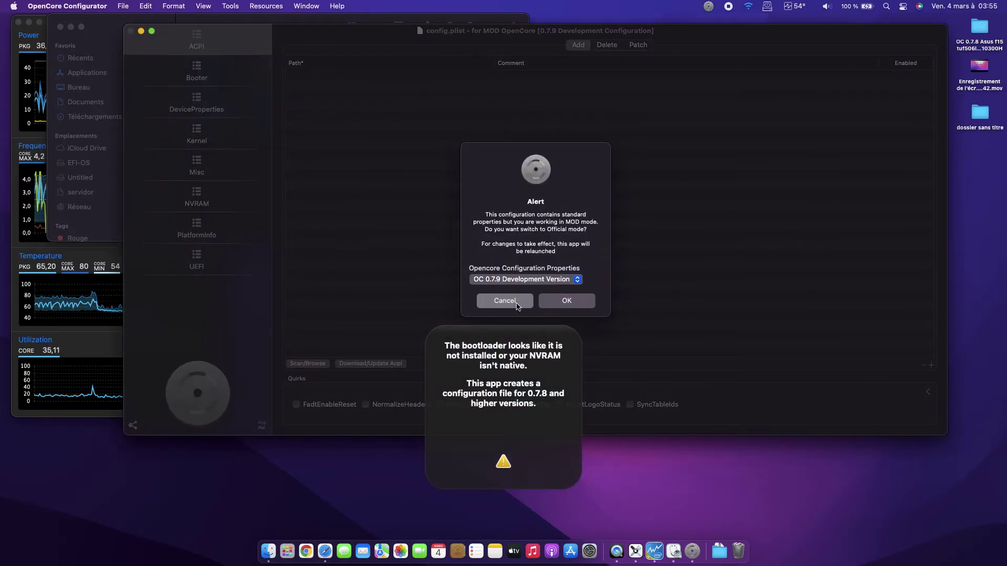
pyautogui.click(131, 32)
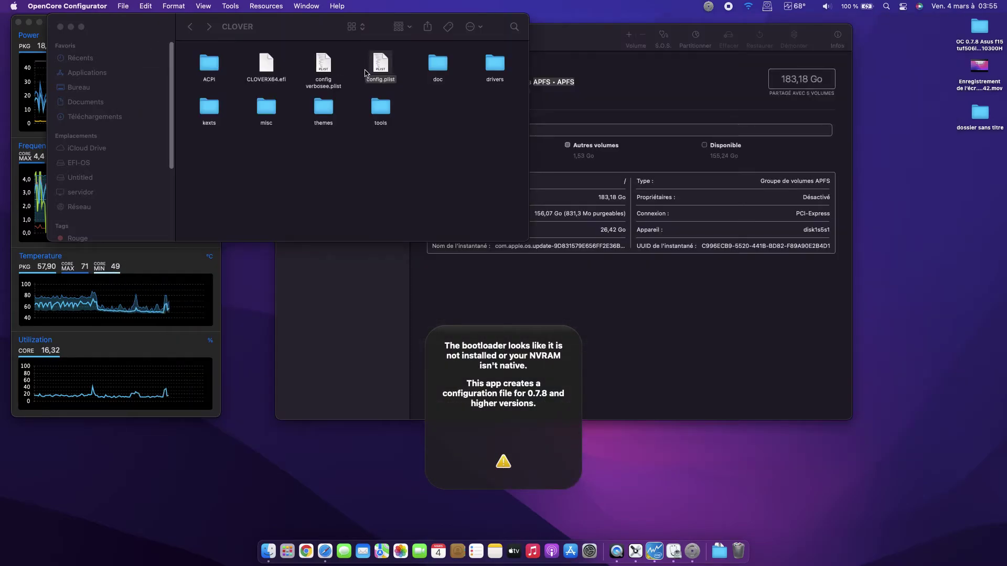
# - Open CLOVER's config.plist with Clover Configurator and review the Acpi, Boot, Boot Graphics, Cpu and Devices sections
pyautogui.rightClick(381, 65)
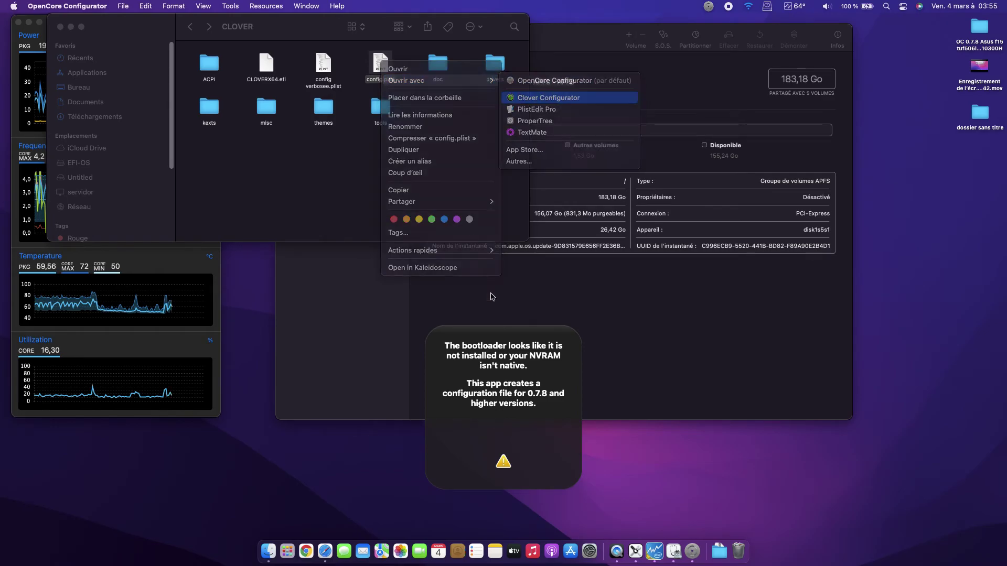
pyautogui.click(549, 97)
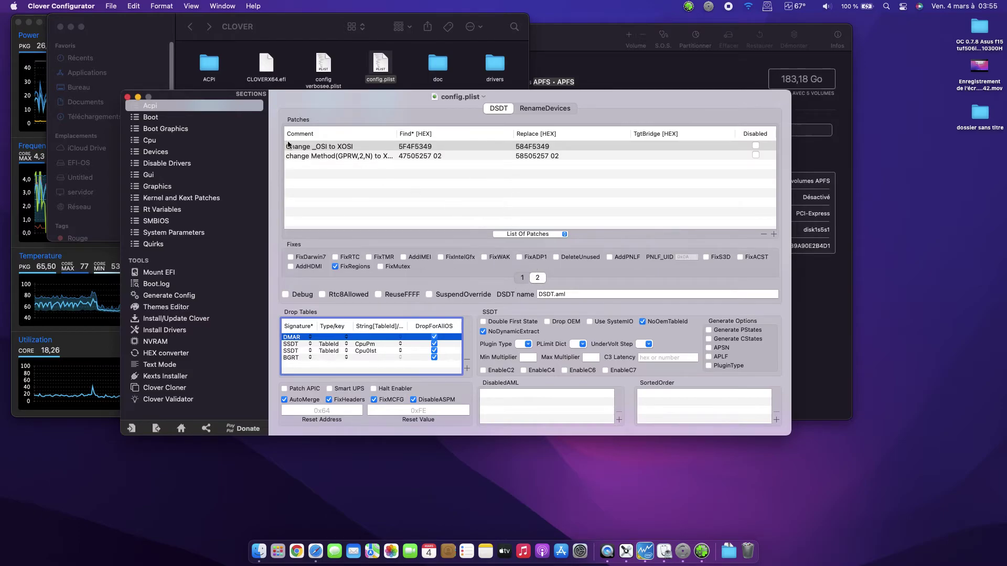
pyautogui.click(156, 122)
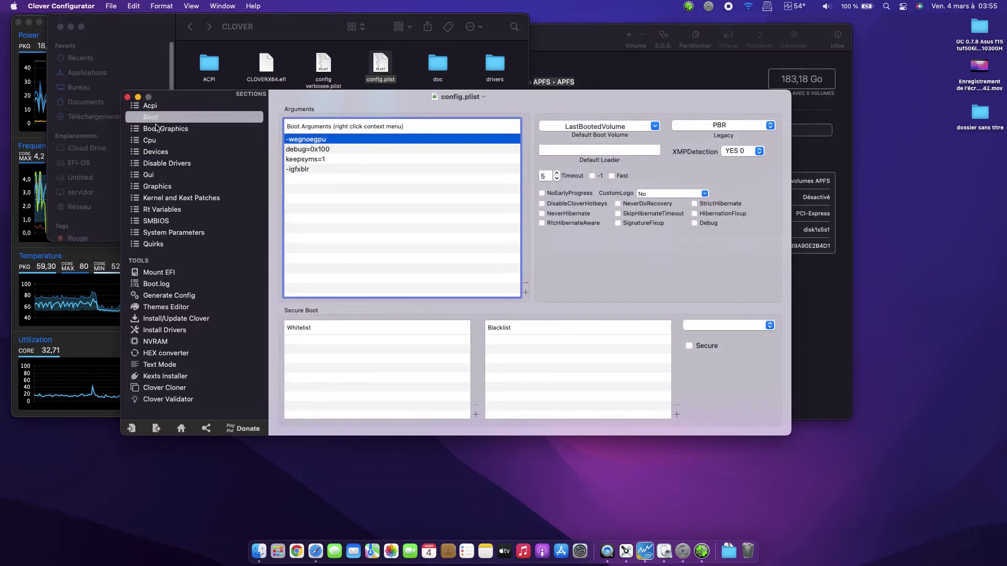
pyautogui.click(156, 128)
pyautogui.click(152, 141)
pyautogui.click(160, 152)
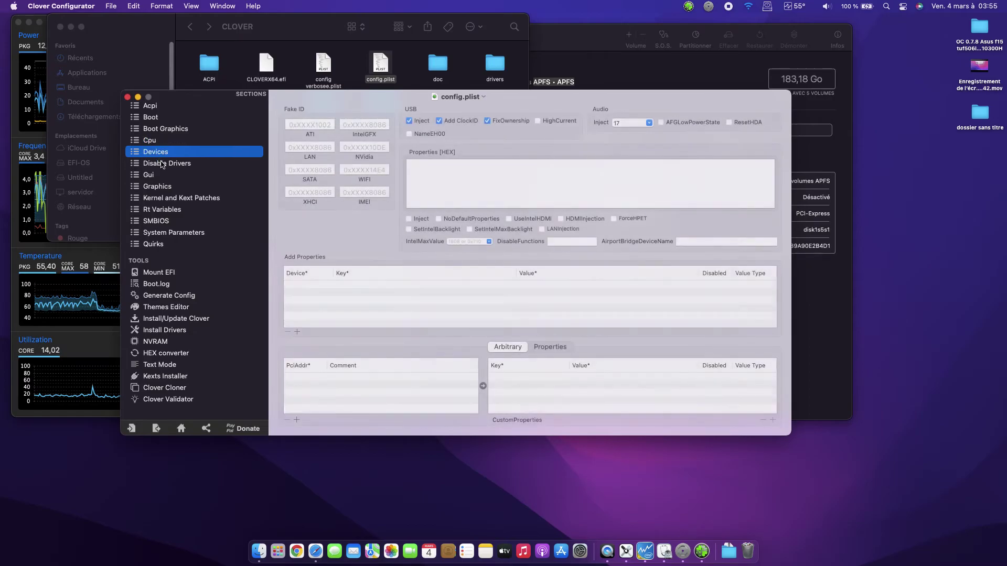
# - Review config.plist's remaining sections from Disable Drivers through SMBIOS to Quirks, and close the file
pyautogui.click(165, 163)
pyautogui.click(164, 174)
pyautogui.click(165, 186)
pyautogui.click(165, 197)
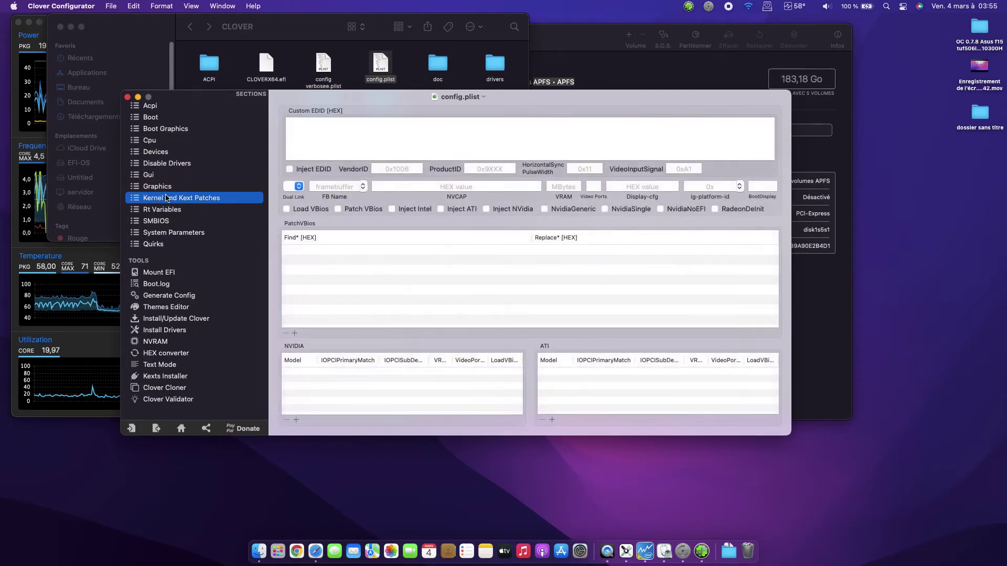
pyautogui.click(164, 209)
pyautogui.click(164, 221)
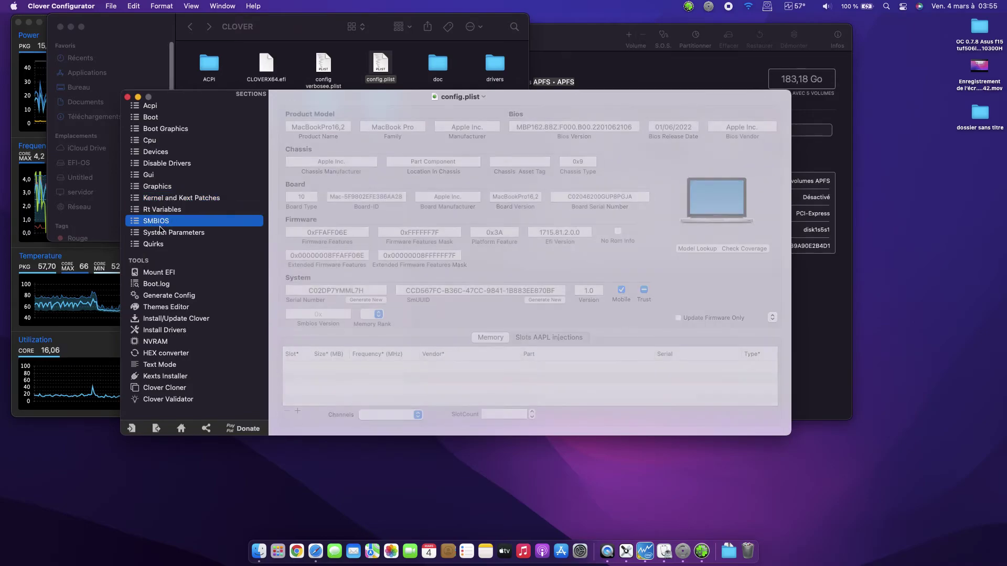
pyautogui.click(159, 232)
pyautogui.click(153, 245)
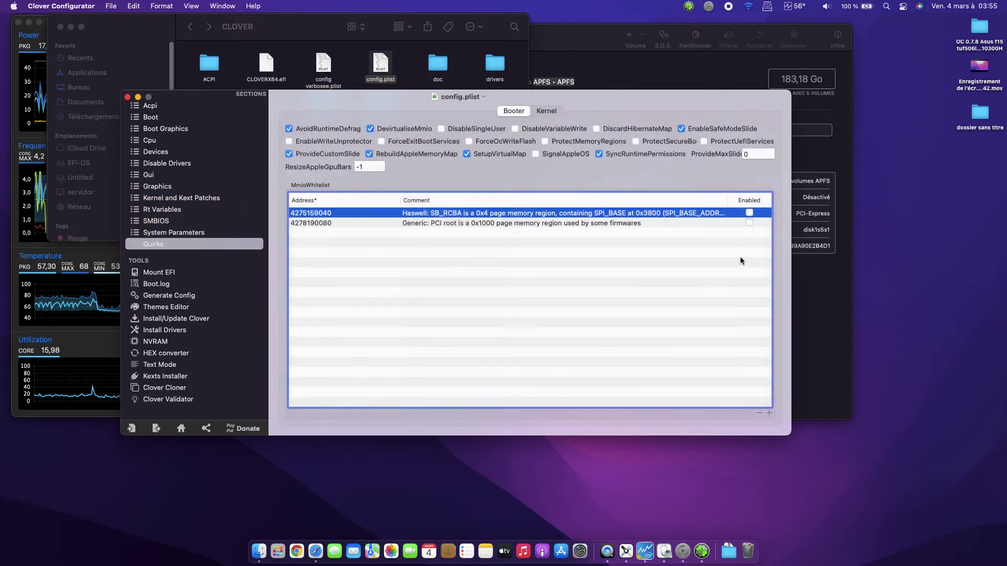
pyautogui.click(127, 97)
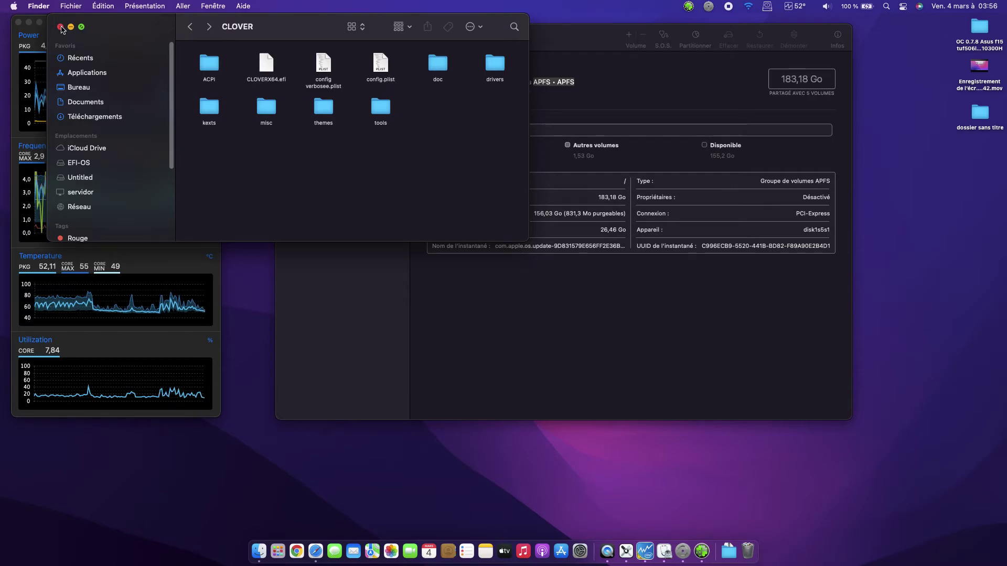
# - Return to the root of the EFI-OS volume and point out its folders and ZIP archives
pyautogui.click(79, 162)
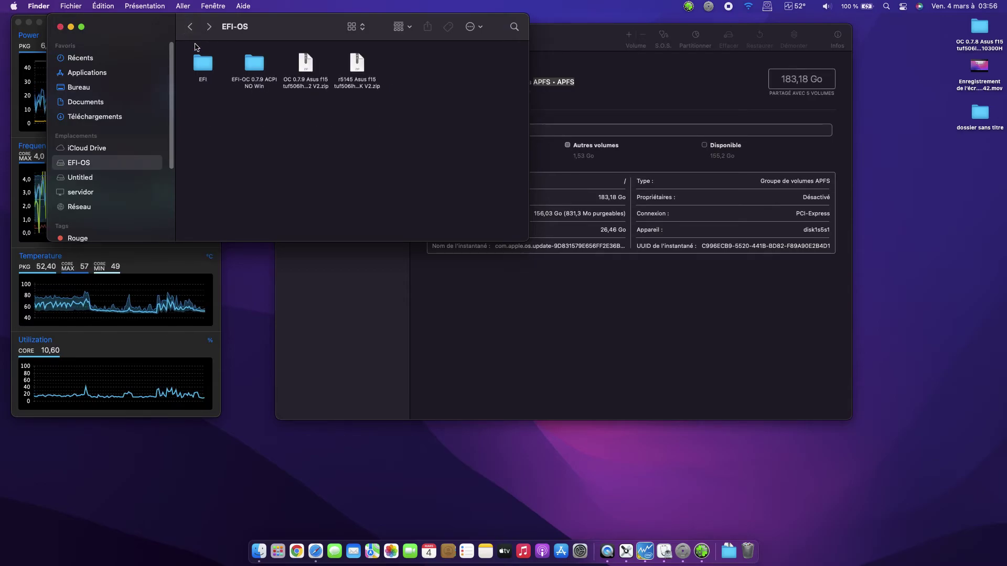
pyautogui.press('super+bracketleft')
pyautogui.doubleClick(203, 64)
pyautogui.moveTo(210, 109); pyautogui.dragTo(357, 92)
pyautogui.click(337, 74)
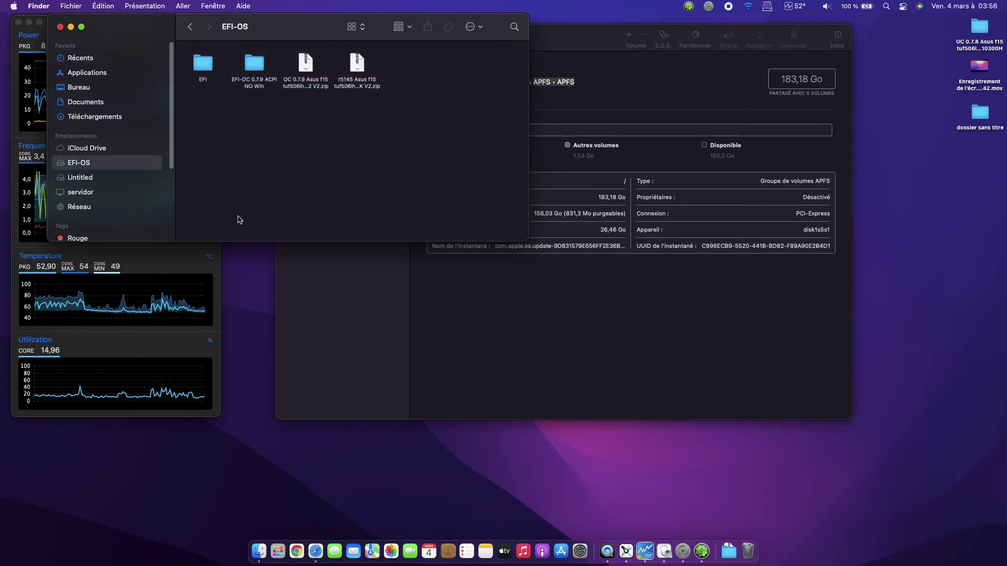
# - Switch to Clover Configurator and mount the disk0s1 EFI partition, authorizing it with the account password
pyautogui.click(701, 551)
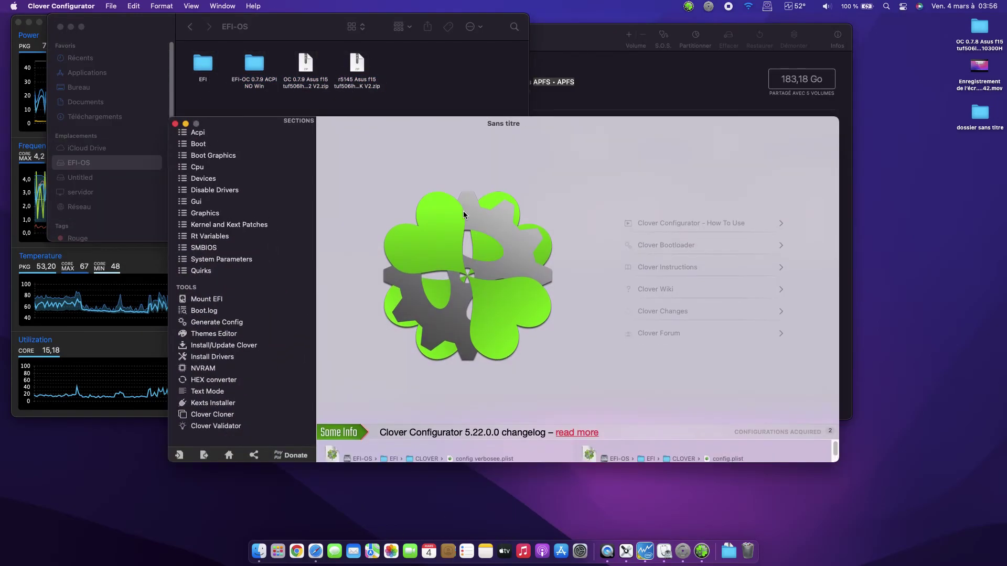
pyautogui.click(208, 300)
pyautogui.click(771, 353)
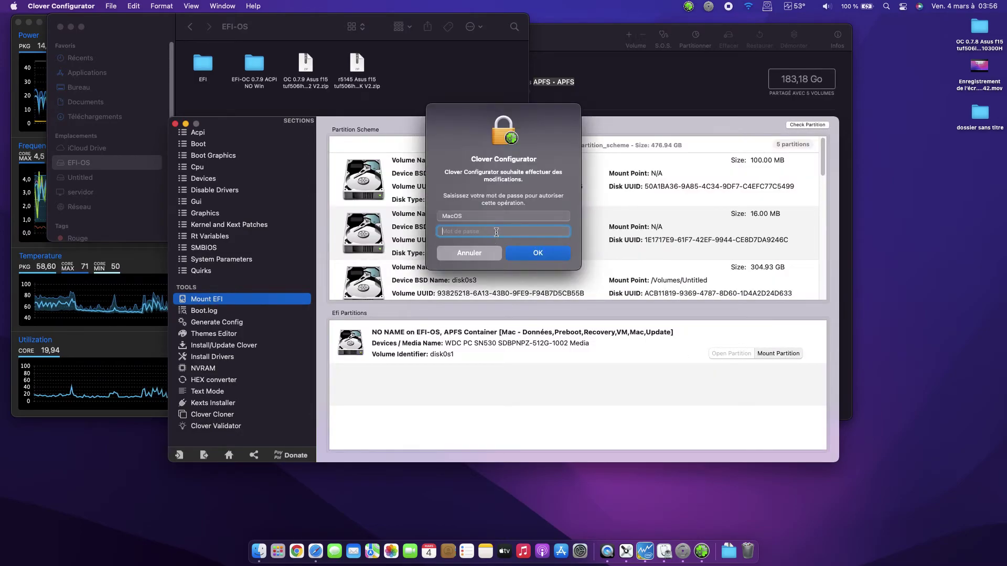
pyautogui.write('•••')
pyautogui.press('Return')
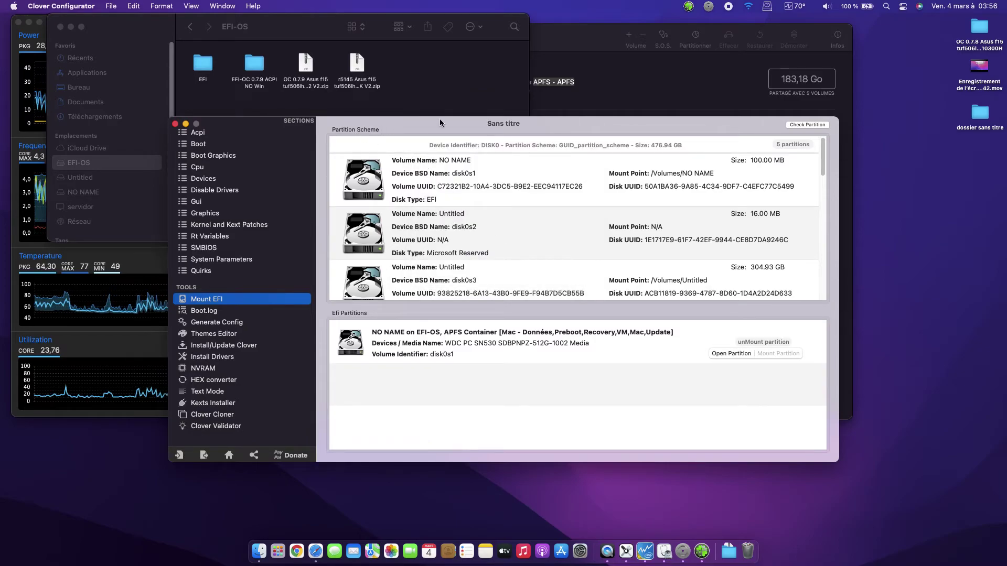
# - Open the mounted NO NAME partition, move its window clear of EFI-OS, and browse EFI/Microsoft to the Recovery folder
pyautogui.click(731, 353)
pyautogui.moveTo(303, 58); pyautogui.dragTo(580, 247)
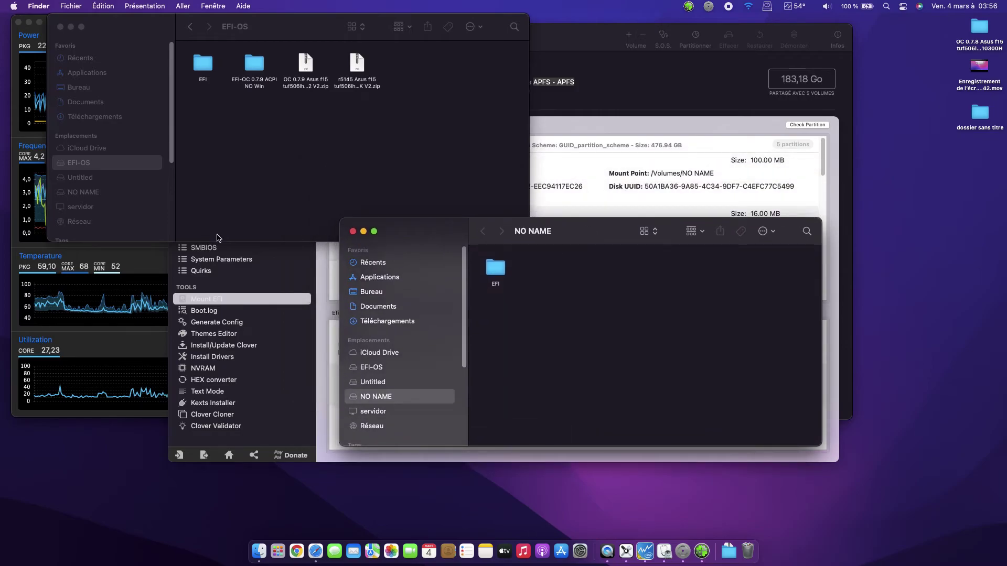
pyautogui.doubleClick(498, 282)
pyautogui.click(554, 271)
pyautogui.doubleClick(554, 270)
pyautogui.doubleClick(547, 269)
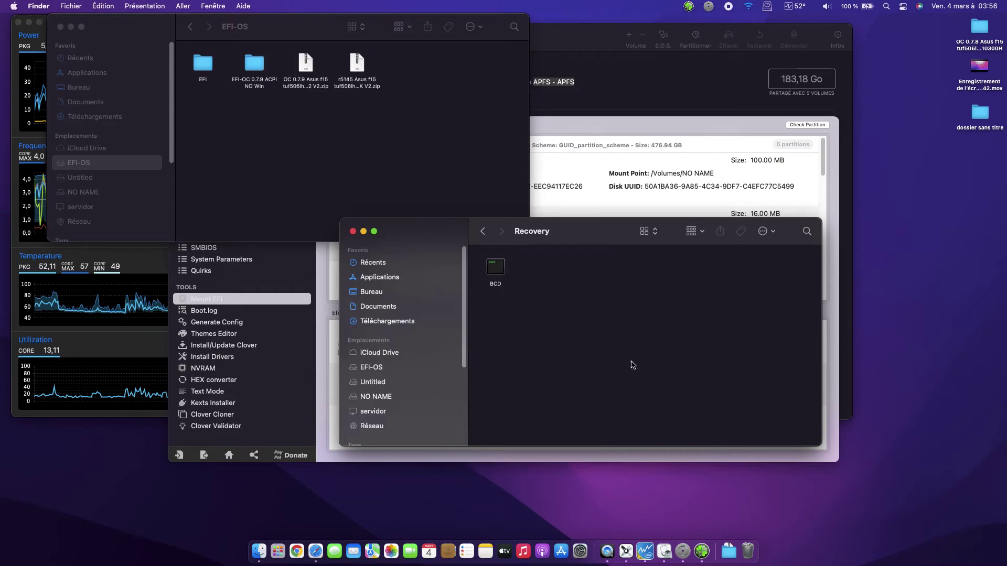
# - Check the Boot folder inside Microsoft, return to the NO NAME root, and shift its window slightly upward
pyautogui.click(483, 231)
pyautogui.doubleClick(495, 268)
pyautogui.scroll(-3, 487, 257)
pyautogui.click(483, 232)
pyautogui.click(483, 231)
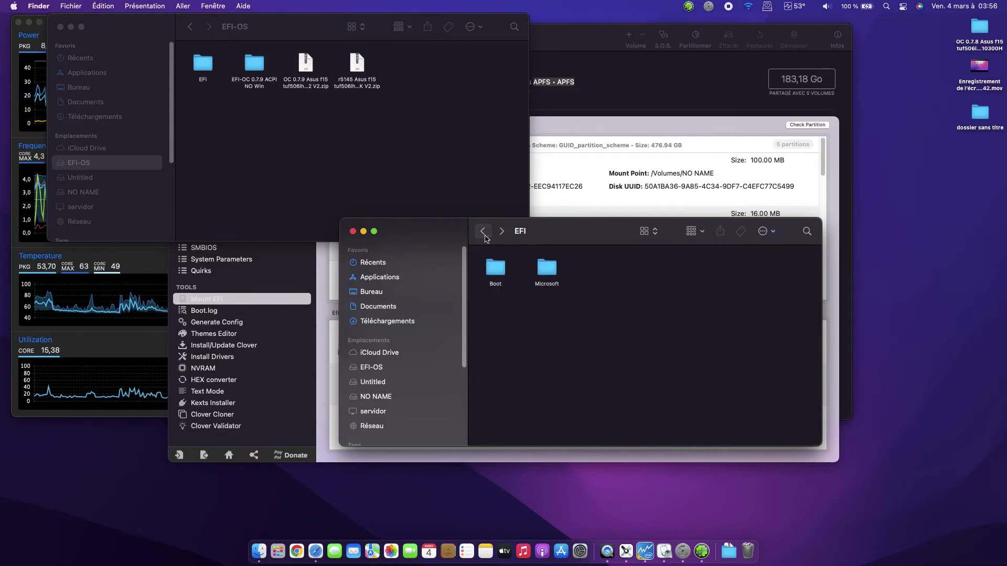
pyautogui.click(483, 231)
pyautogui.moveTo(557, 239); pyautogui.dragTo(559, 216)
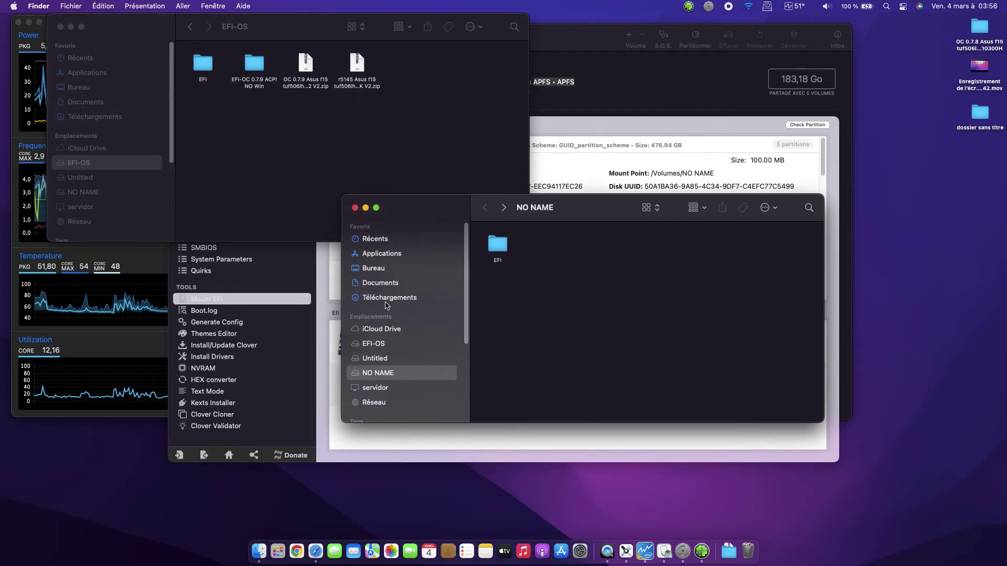
# - Show the computer's volumes, inspect the EFI folder on EFI-OS, and return to the volume list
pyautogui.click(181, 5)
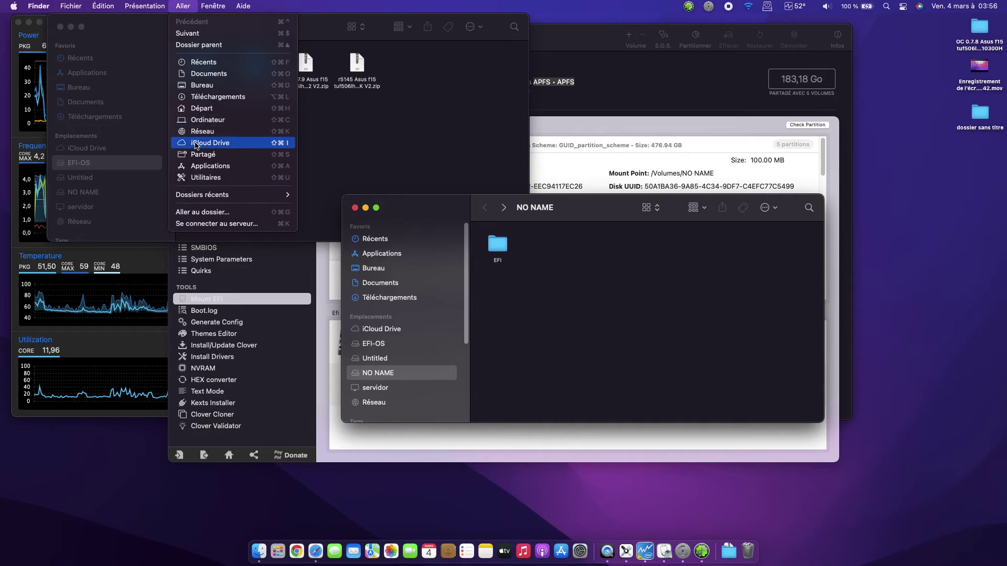
pyautogui.press('Return')
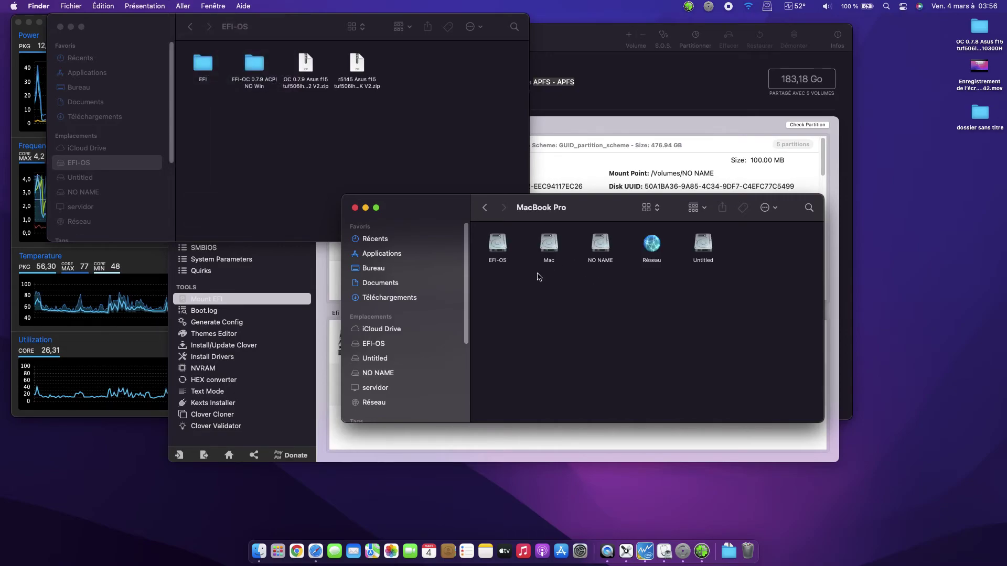
pyautogui.doubleClick(498, 248)
pyautogui.doubleClick(499, 248)
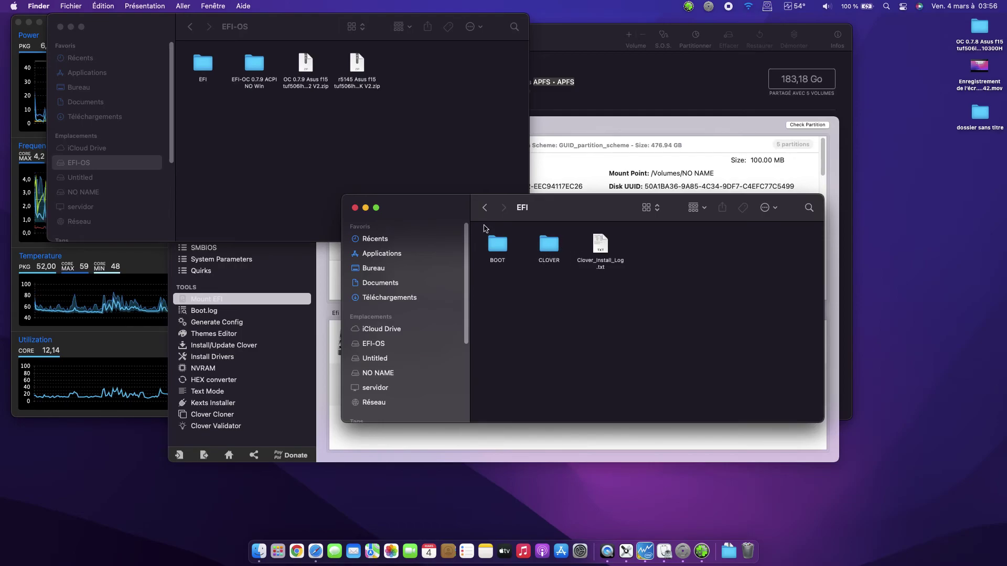
pyautogui.click(485, 207)
pyautogui.click(485, 207)
# - Inspect the EFI-OC 0.7.9 ACPI NO Win folder on EFI-OS, select its OC folder, and return to the volume list
pyautogui.click(504, 207)
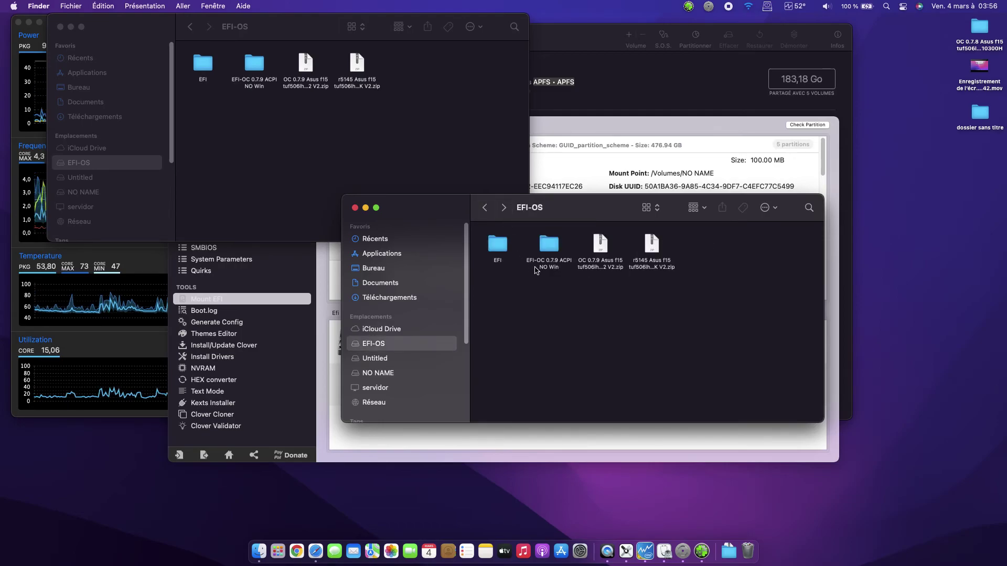
pyautogui.doubleClick(548, 251)
pyautogui.click(550, 264)
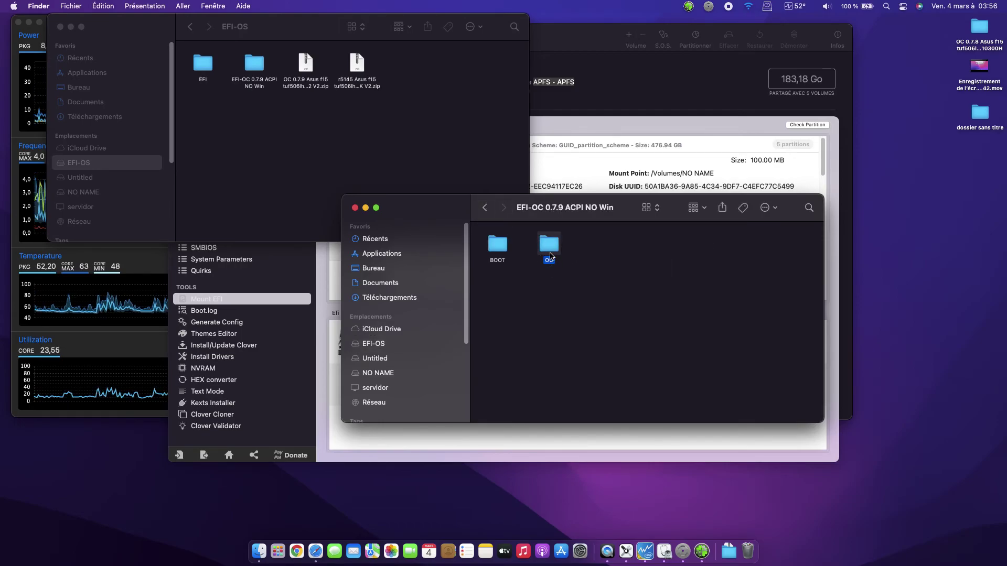
pyautogui.click(484, 207)
pyautogui.click(484, 208)
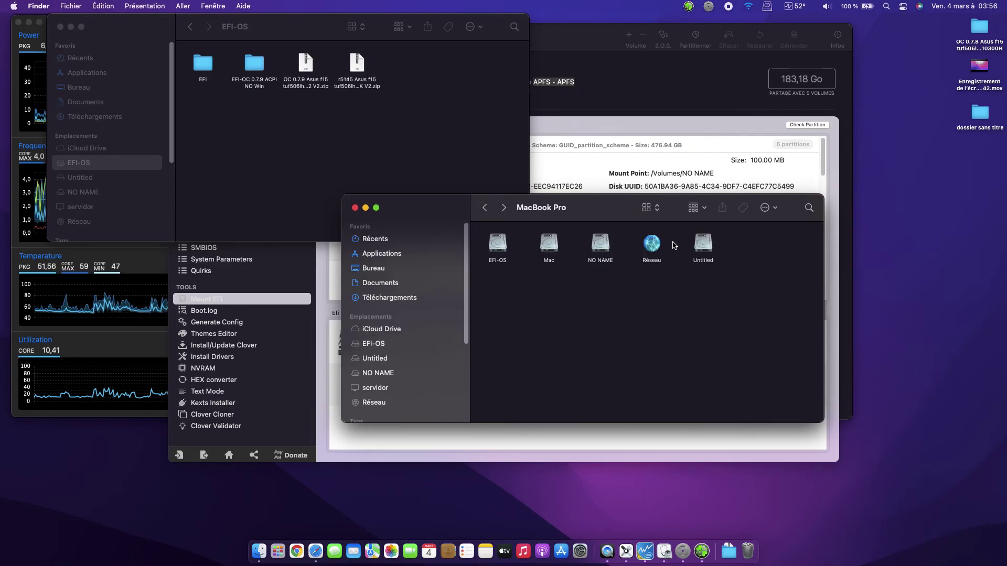
# - Open the EFI folder on the NO NAME volume to examine its contents again
pyautogui.doubleClick(606, 242)
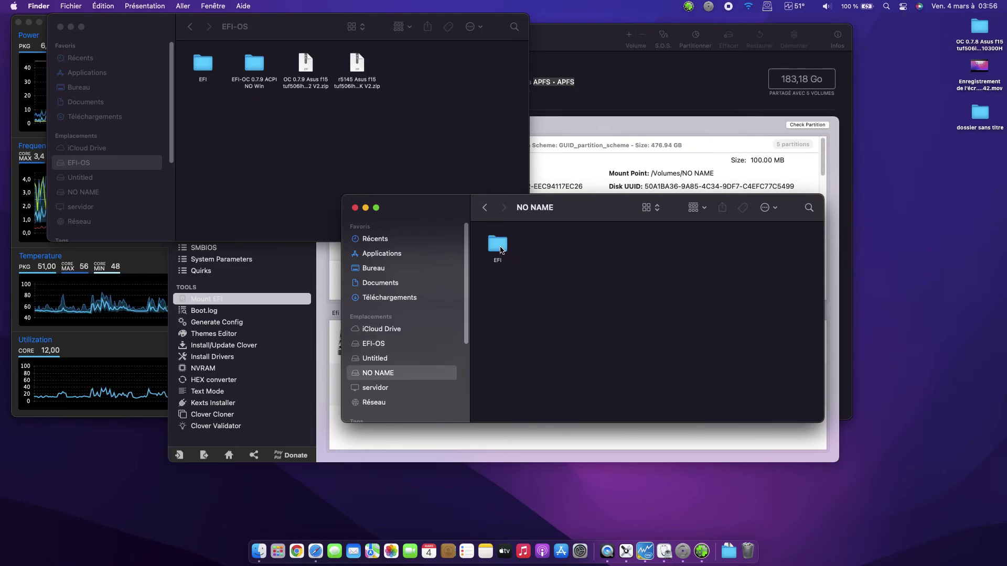
pyautogui.doubleClick(501, 250)
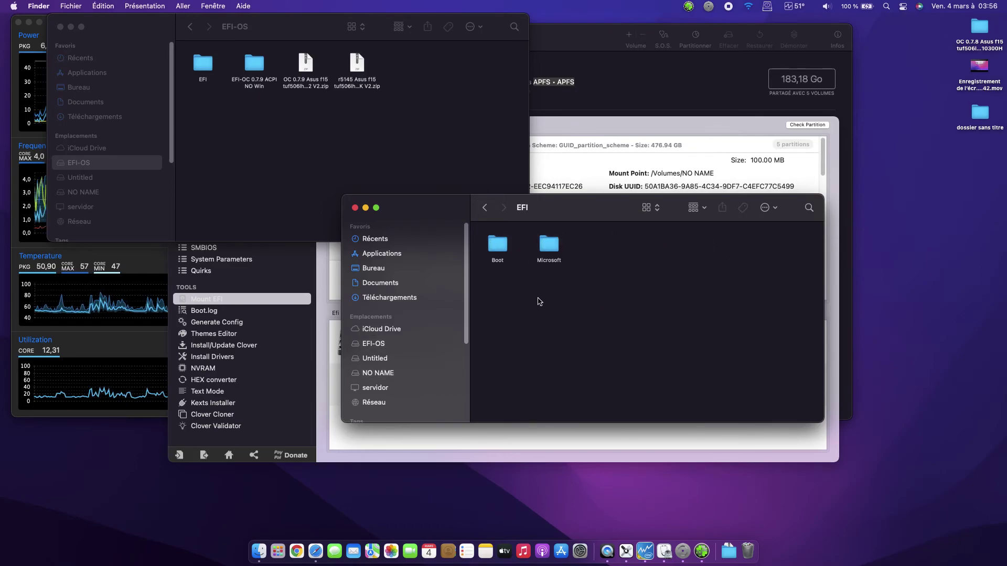
# - Close both Finder windows, Clover Configurator, Disk Utility and Intel Power Gadget to clear the desktop
pyautogui.click(355, 208)
pyautogui.click(72, 27)
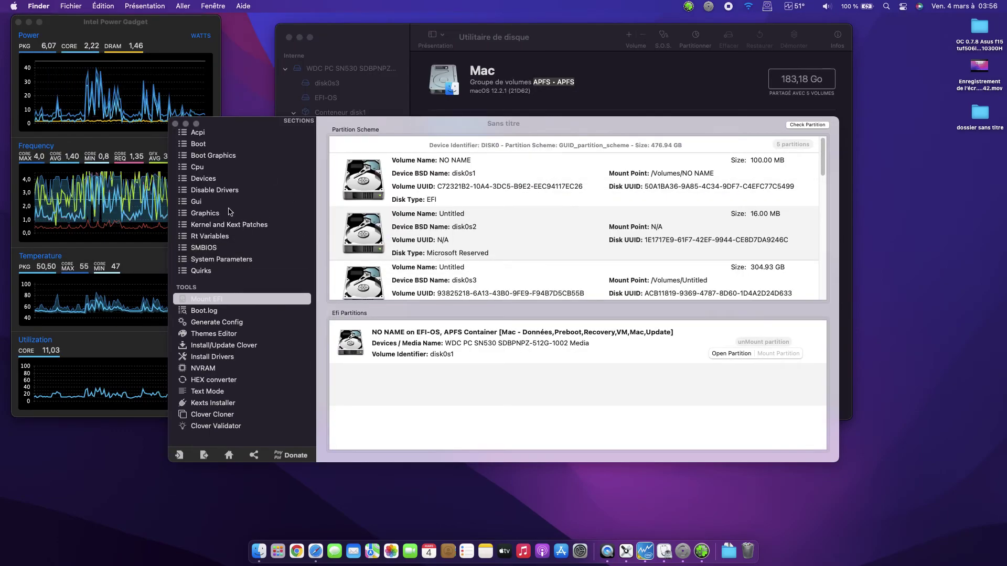
pyautogui.click(175, 125)
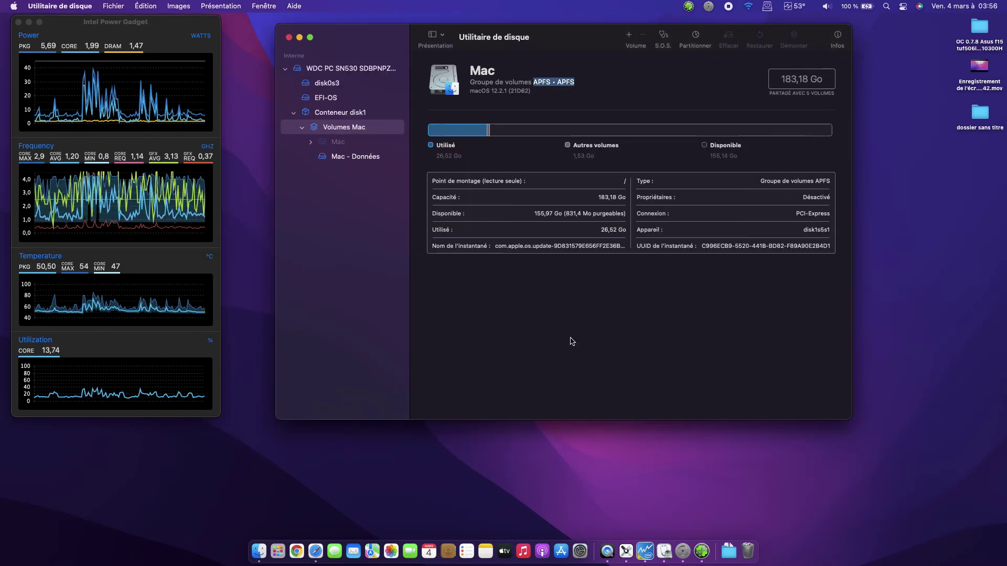
pyautogui.click(288, 37)
pyautogui.click(18, 22)
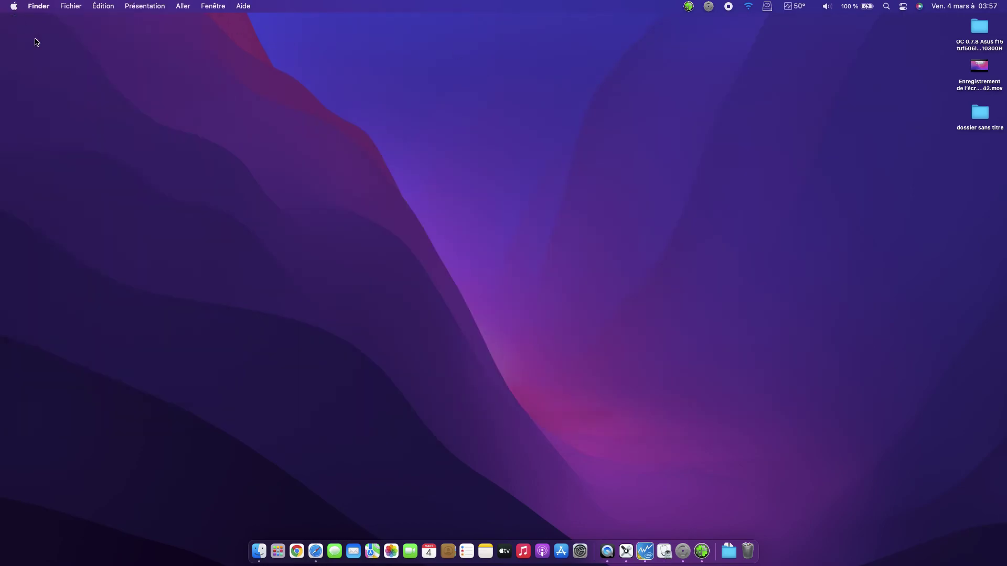
# - Open the app folder inside Documents and launch VideoProc Converter 4K from it
pyautogui.click(186, 6)
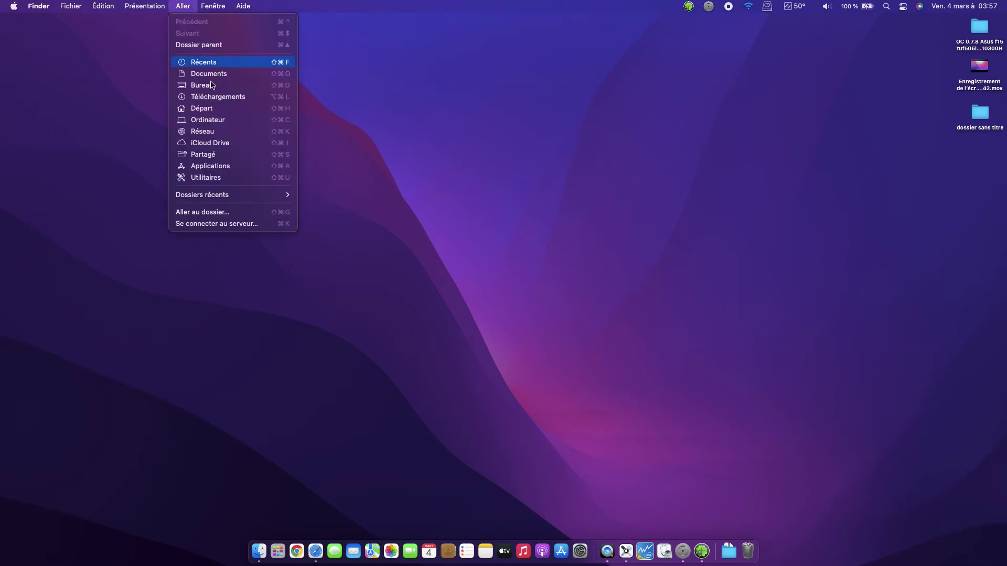
pyautogui.click(210, 166)
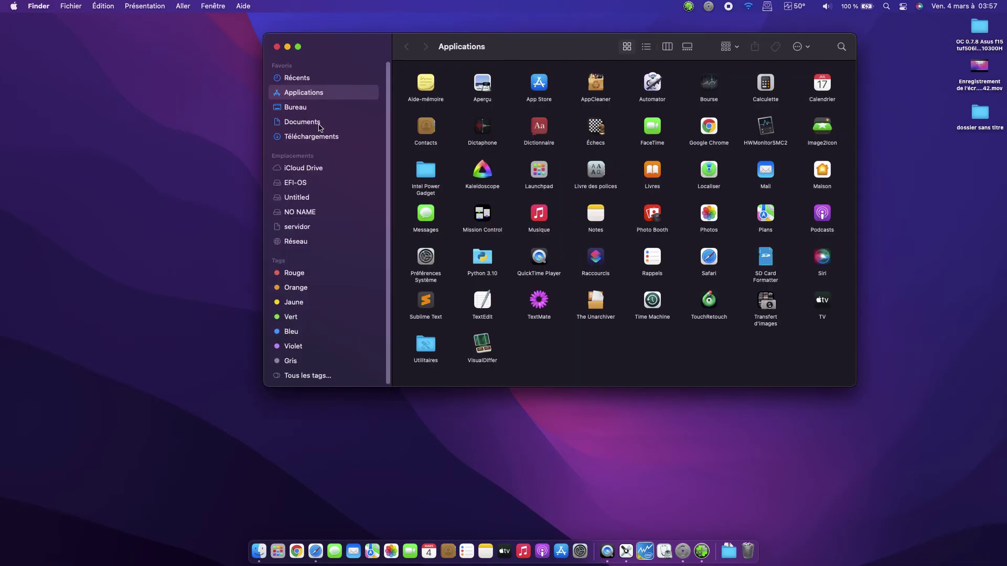
pyautogui.click(303, 123)
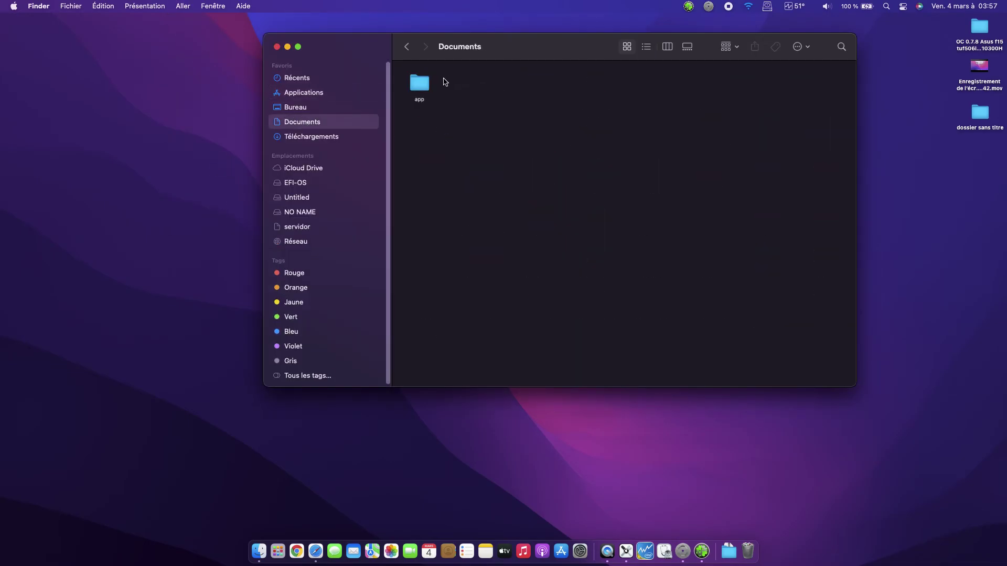
pyautogui.doubleClick(428, 84)
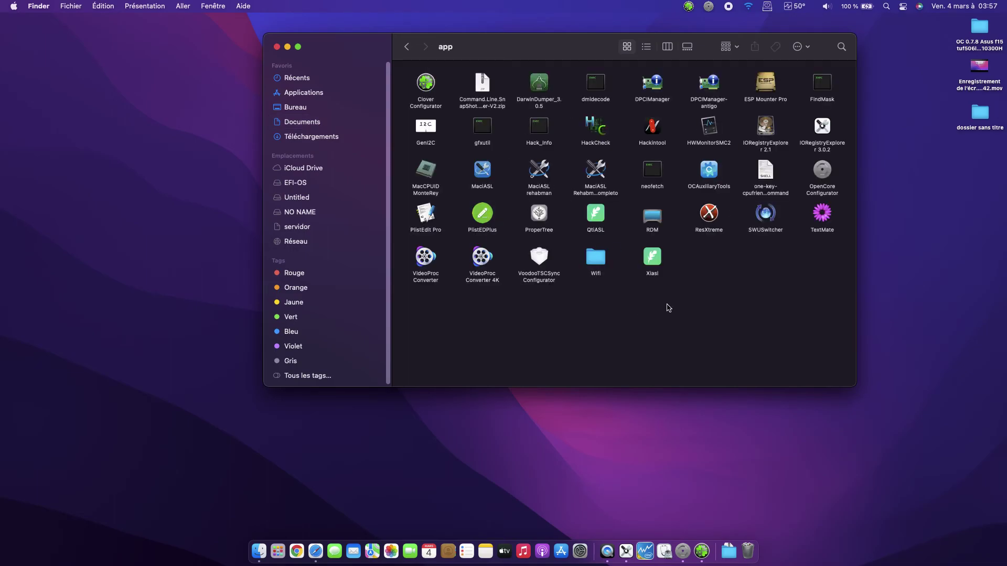
pyautogui.rightClick(485, 259)
pyautogui.click(502, 264)
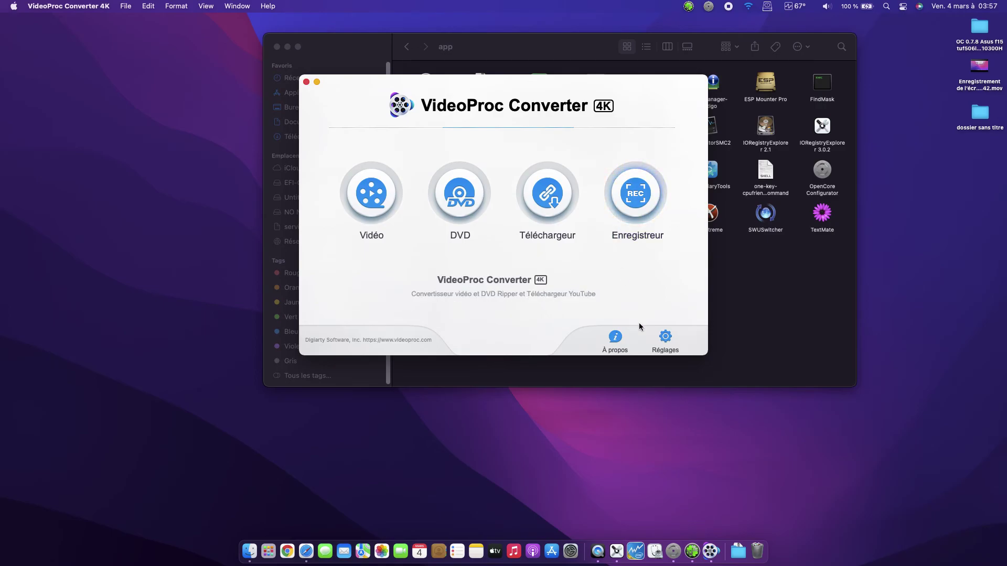
# - Show VideoProc Converter 4K's detected hardware acceleration information and rerun the H264 check, declining the offered update
pyautogui.click(663, 340)
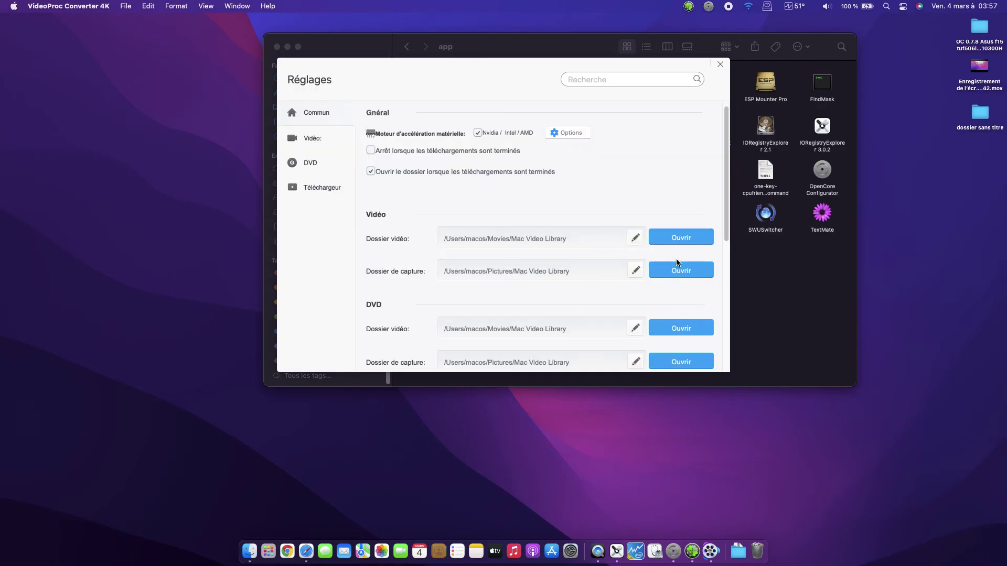
pyautogui.click(577, 134)
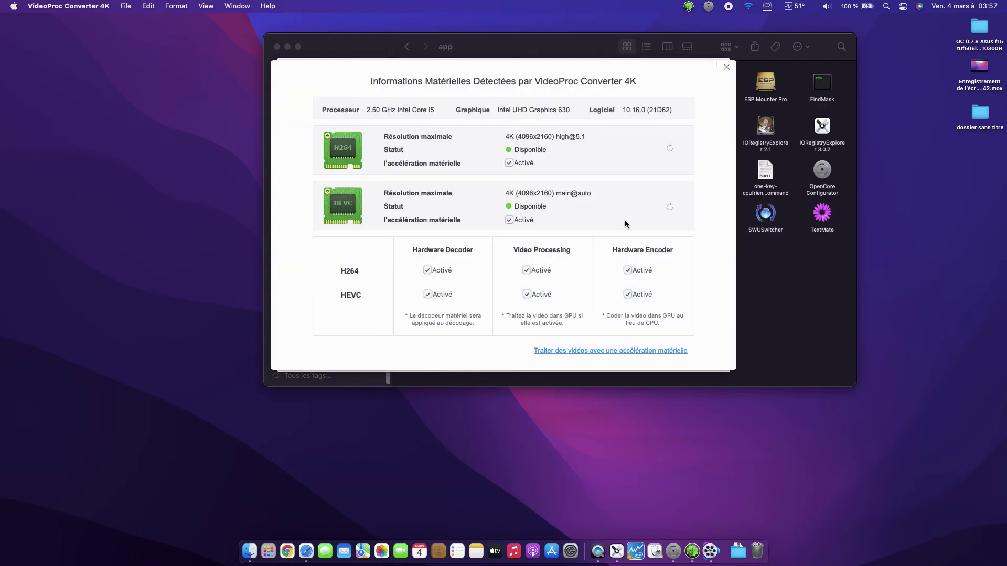
pyautogui.click(668, 148)
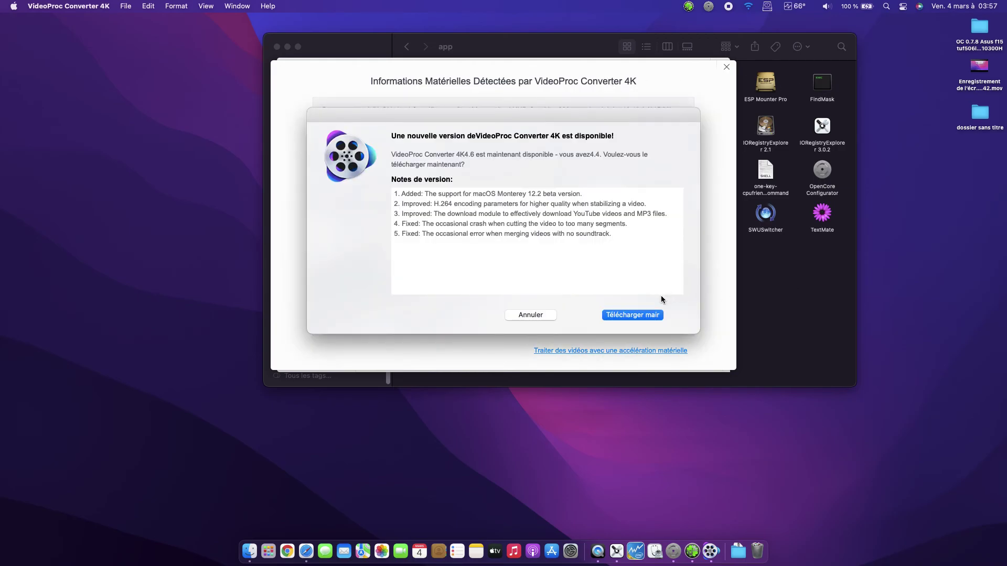
pyautogui.click(529, 314)
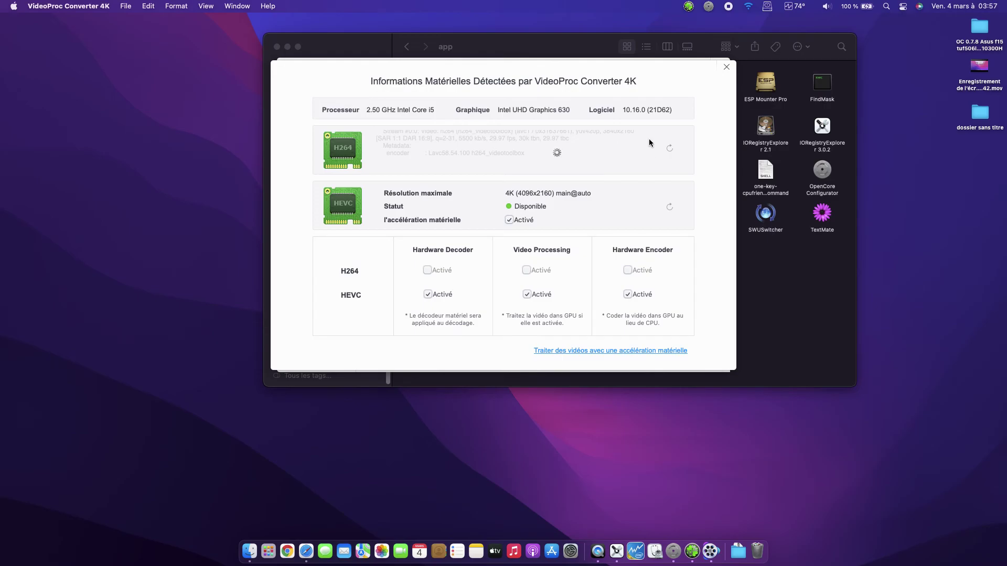
# - Move the app folder window lower, launch DPCIManager from it, and shift its window below the VideoProc hardware details
pyautogui.moveTo(543, 46); pyautogui.dragTo(542, 196)
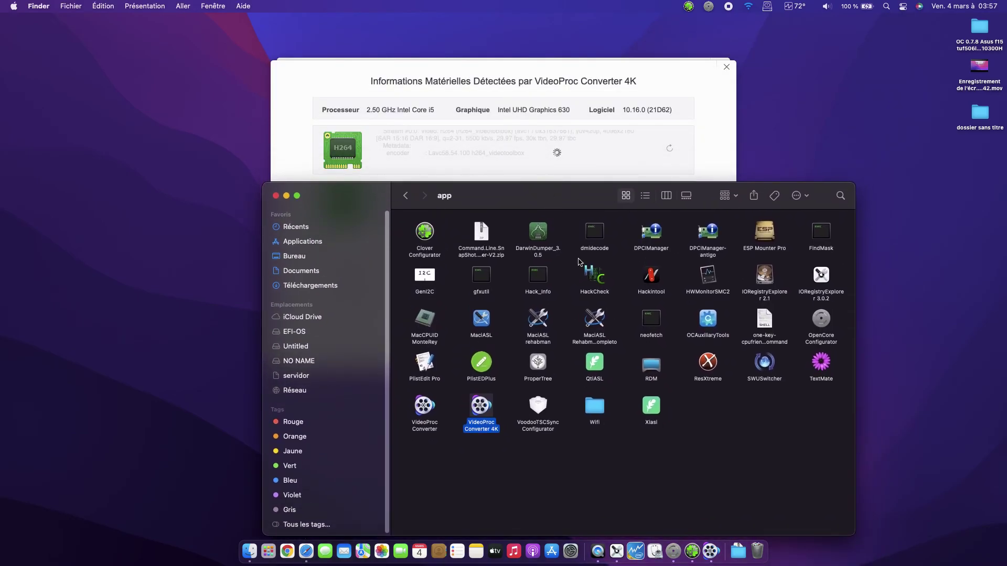
pyautogui.doubleClick(655, 240)
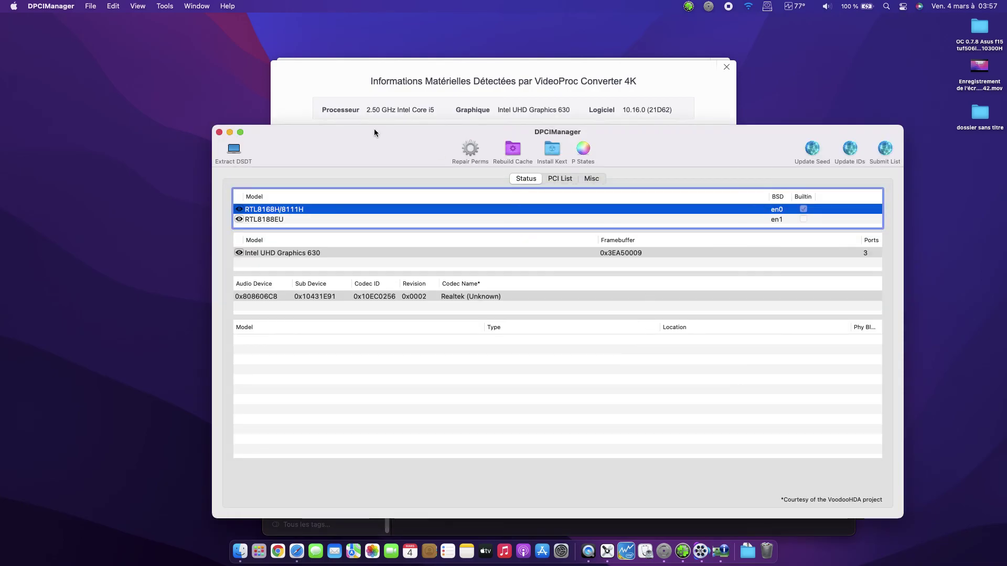
pyautogui.moveTo(374, 132); pyautogui.dragTo(331, 173)
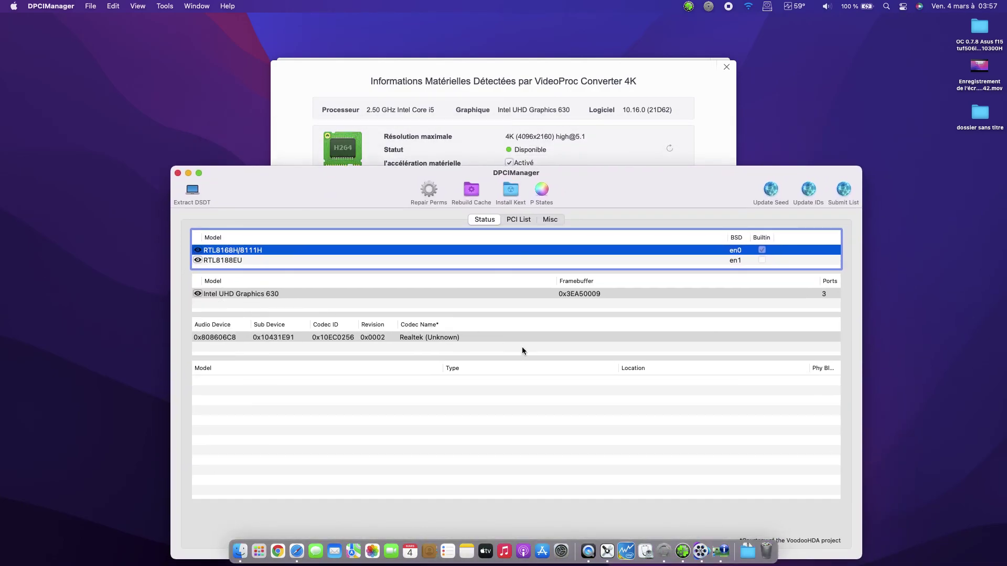
# - Inspect the Sandisk, Realtek and MEDIATEK entries in DPCIManager's PCI device list, and close DPCIManager
pyautogui.click(519, 222)
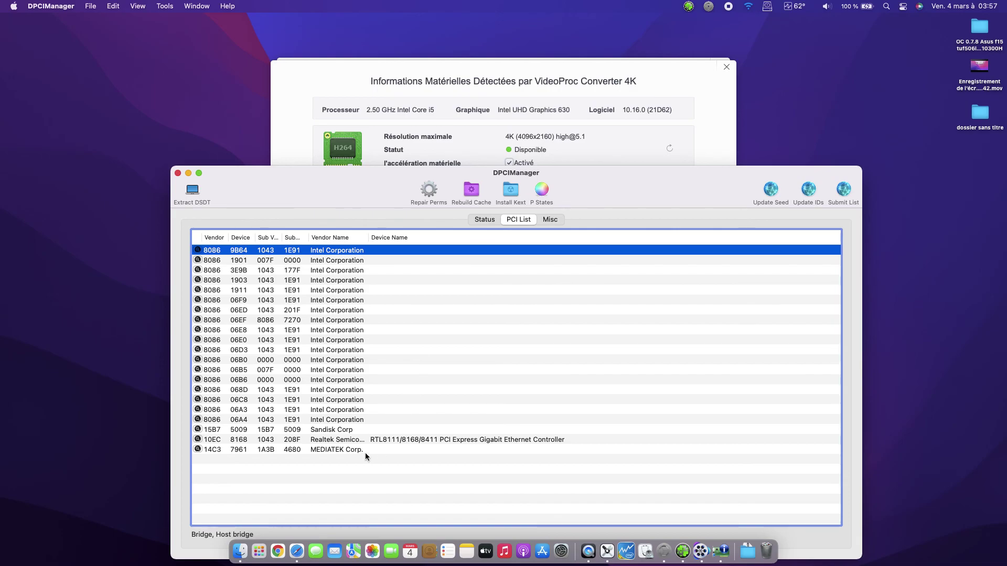
pyautogui.click(329, 451)
pyautogui.click(341, 429)
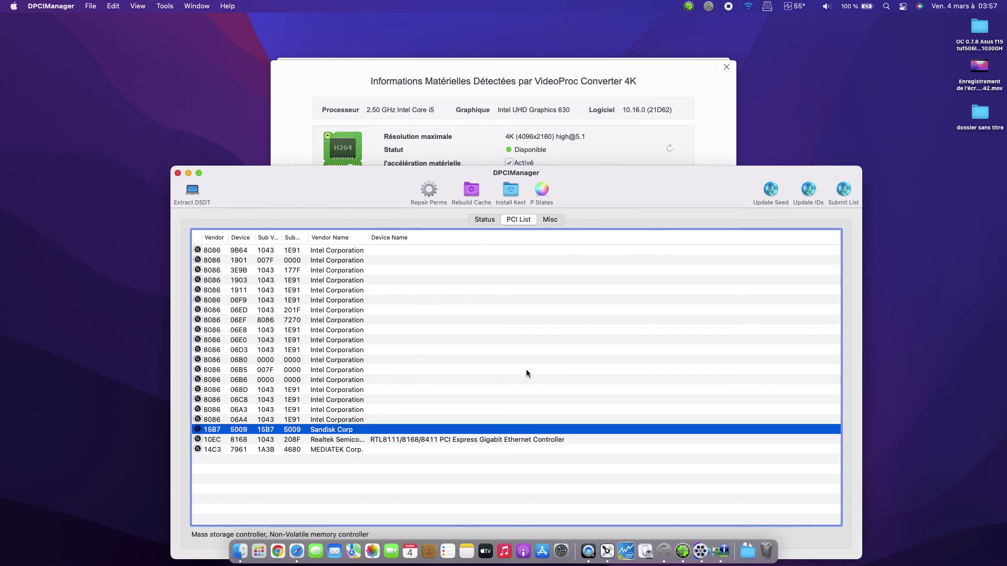
pyautogui.click(420, 441)
pyautogui.click(355, 452)
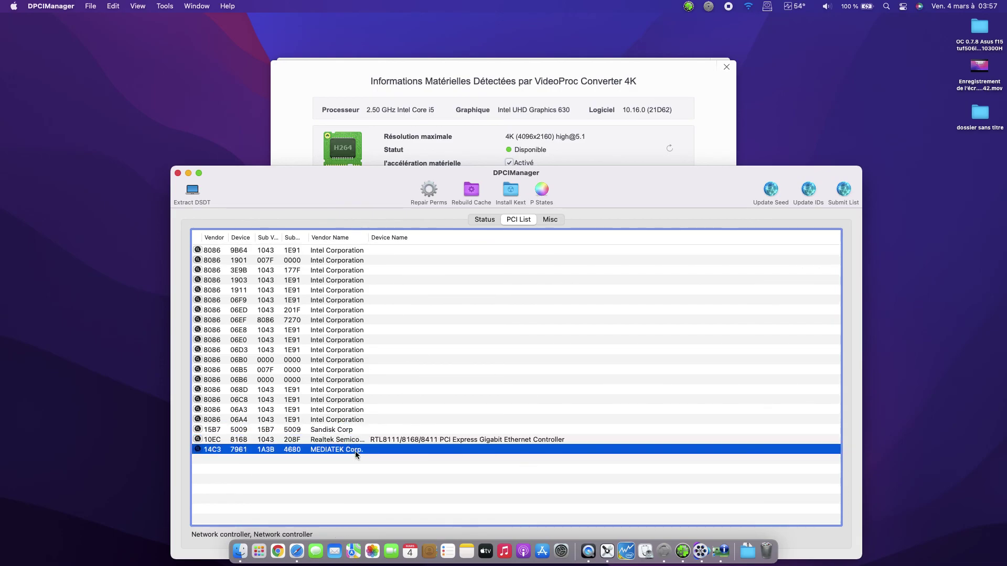
pyautogui.click(359, 430)
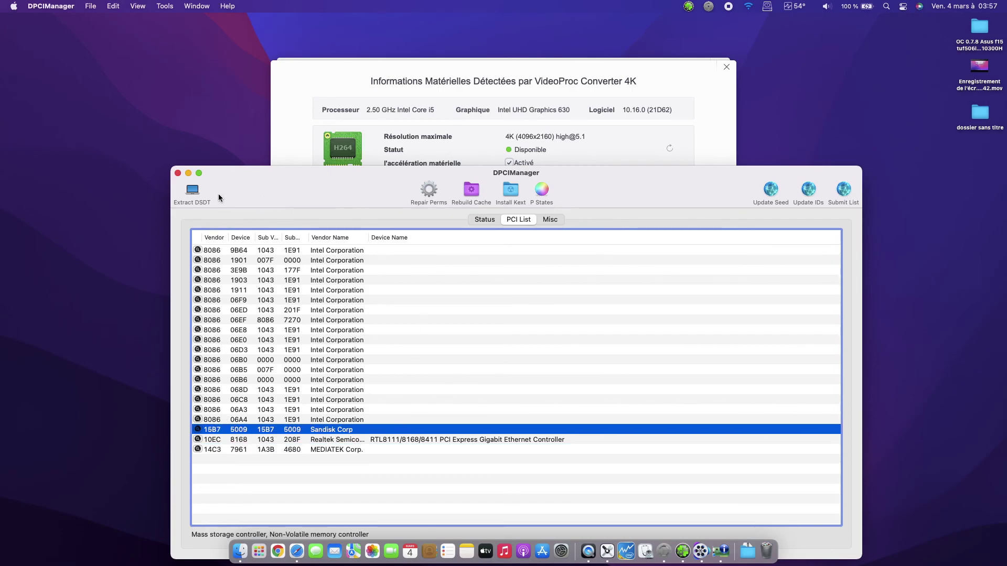
pyautogui.click(178, 173)
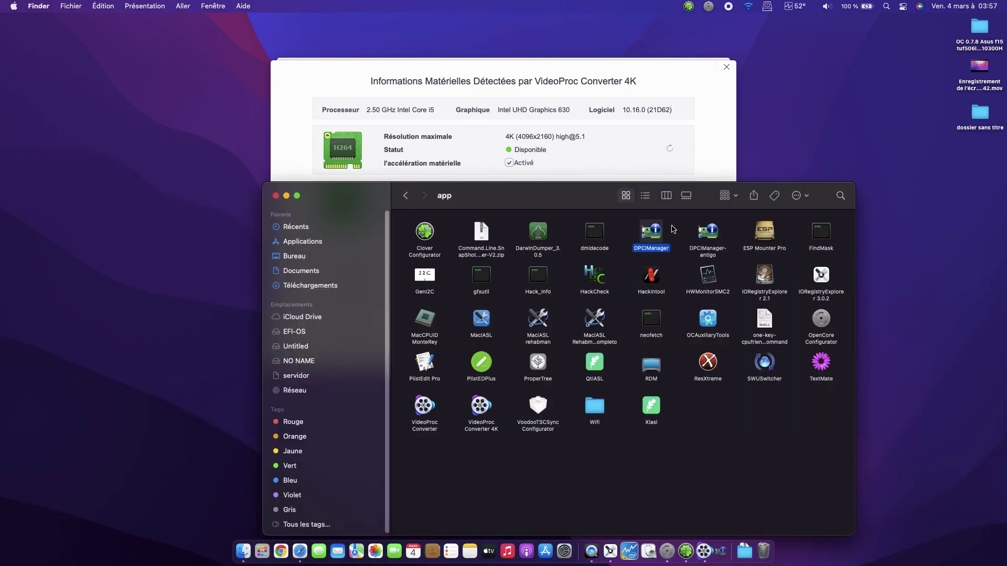
# - Rerun the HEVC hardware acceleration check in VideoProc Converter 4K, and close the converter and the app folder window
pyautogui.click(704, 156)
pyautogui.click(667, 207)
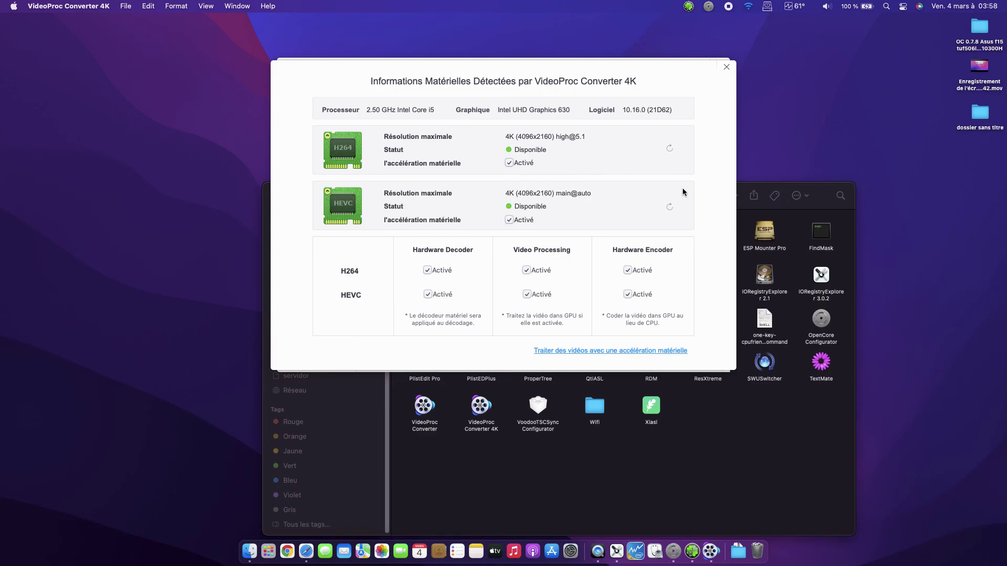
pyautogui.click(726, 67)
pyautogui.click(283, 66)
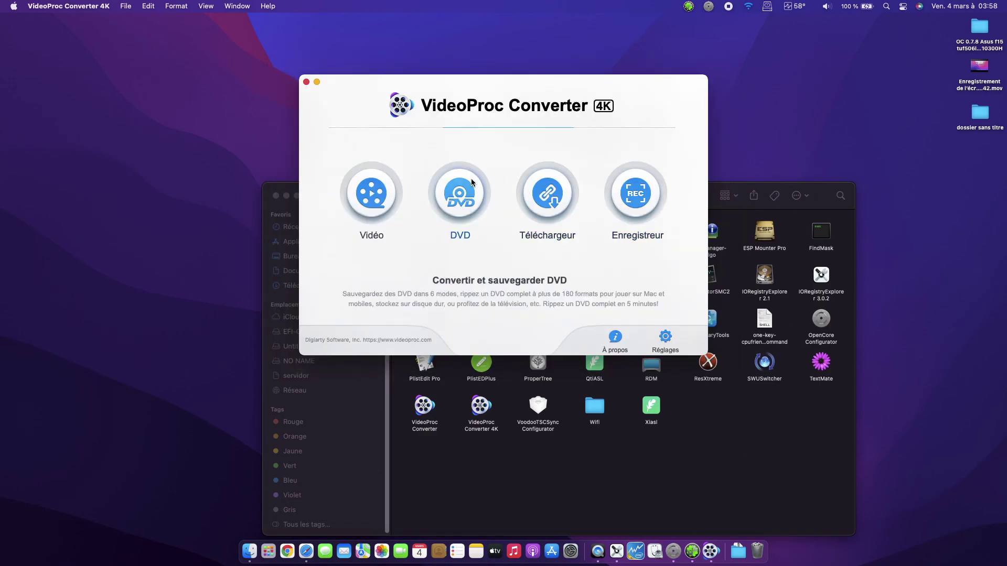
pyautogui.click(306, 82)
pyautogui.press('super+w')
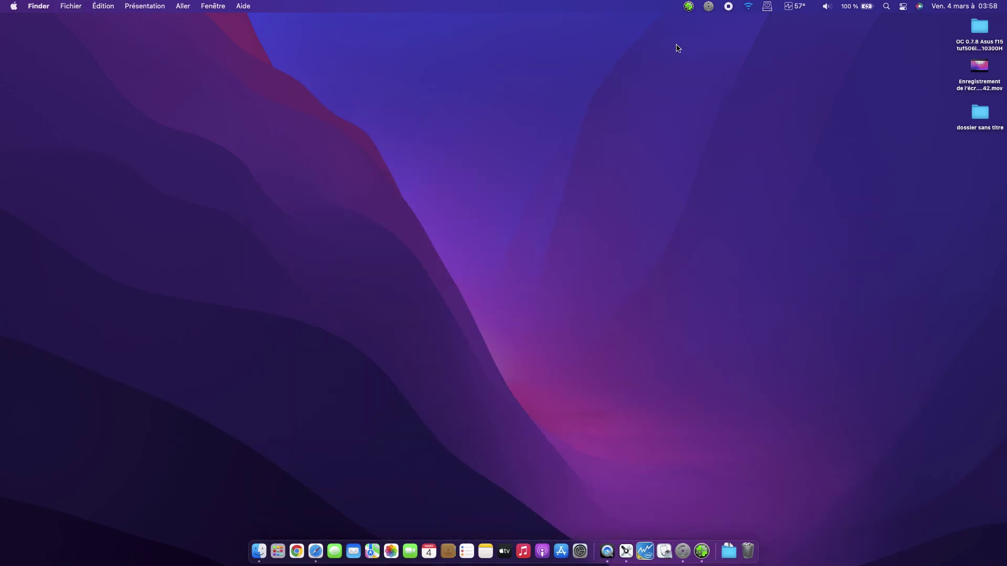